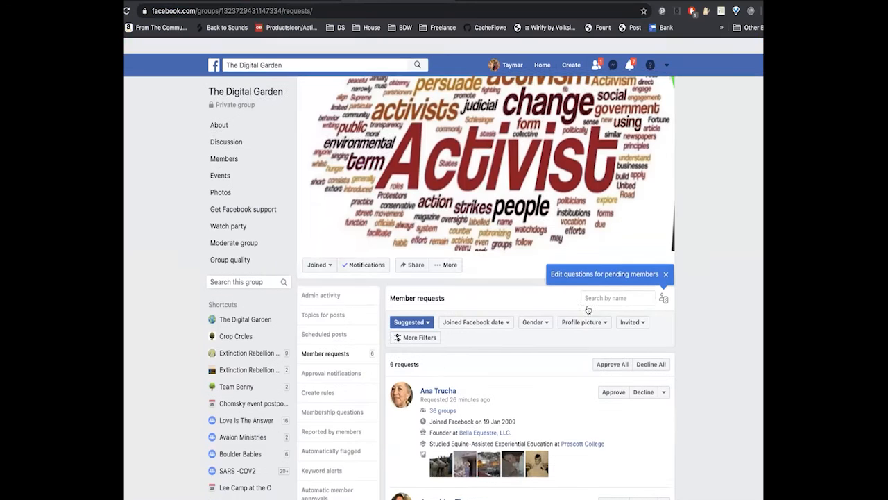
- Approve all pending member requests for The Digital Garden and confirm adding them
{"action": "left_click", "coordinate": [610, 347]}
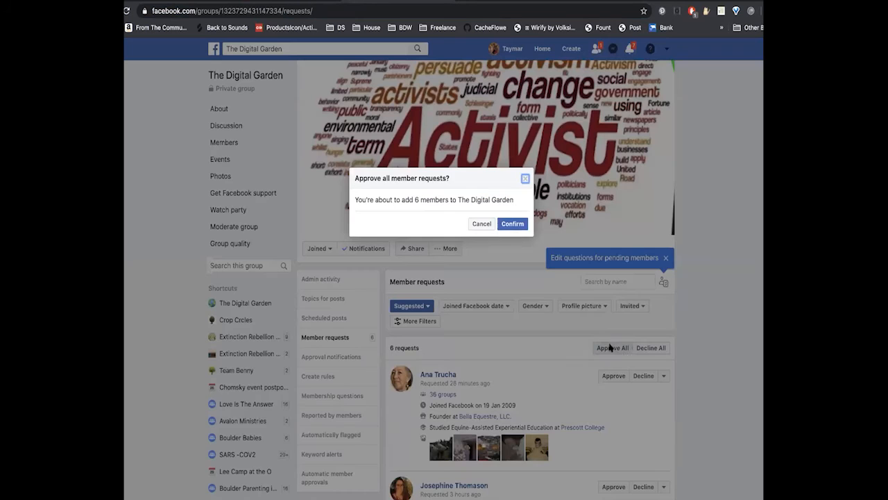
{"action": "left_click", "coordinate": [510, 224]}
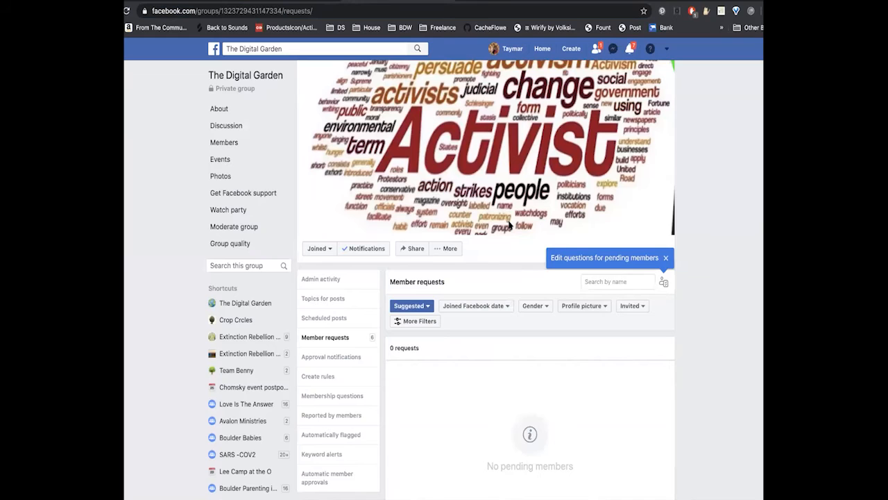
- Open the questions for pending members and start a new question, reviewing the available answer types
{"action": "scroll", "coordinate": [518, 284], "scroll_direction": "down", "scroll_amount": 1}
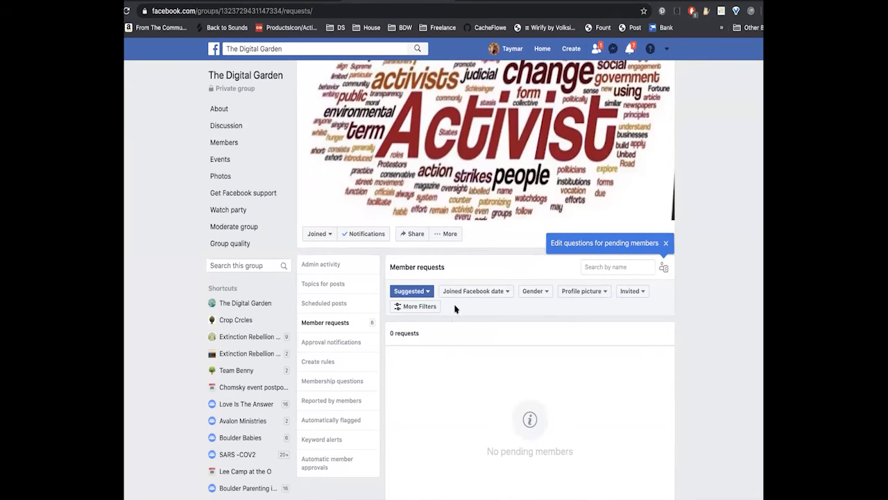
{"action": "left_click", "coordinate": [662, 265]}
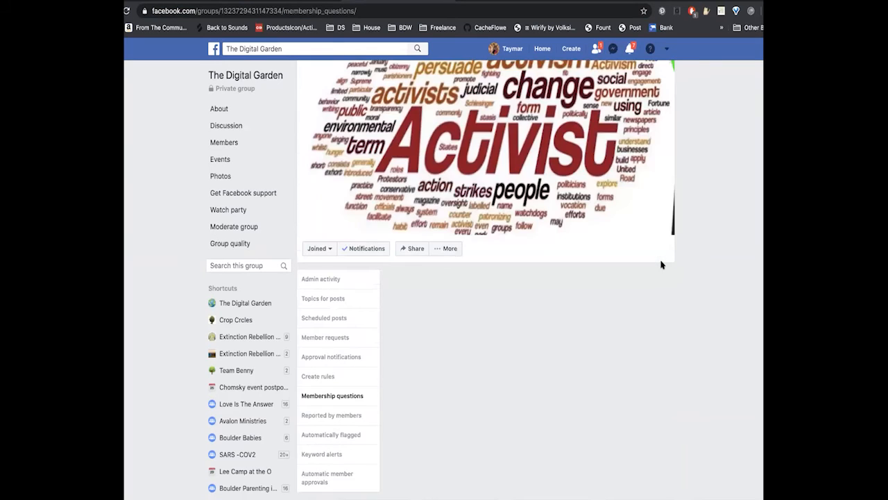
{"action": "left_click", "coordinate": [525, 336]}
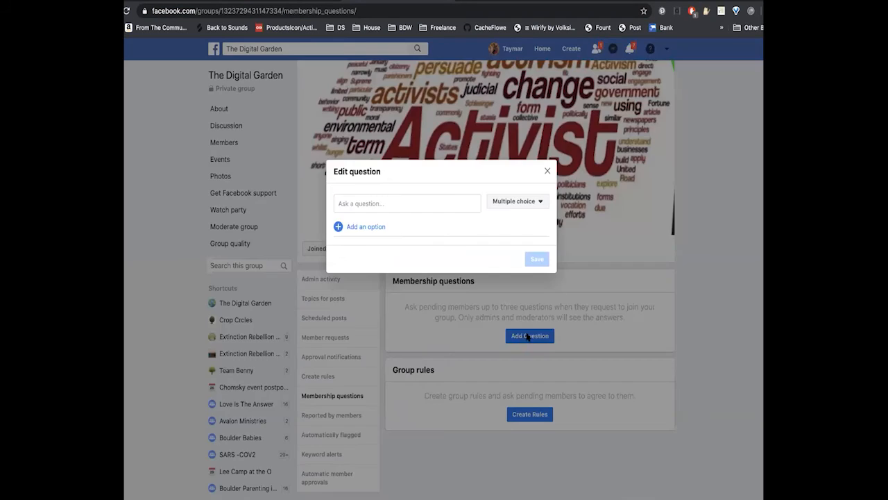
{"action": "left_click", "coordinate": [385, 203]}
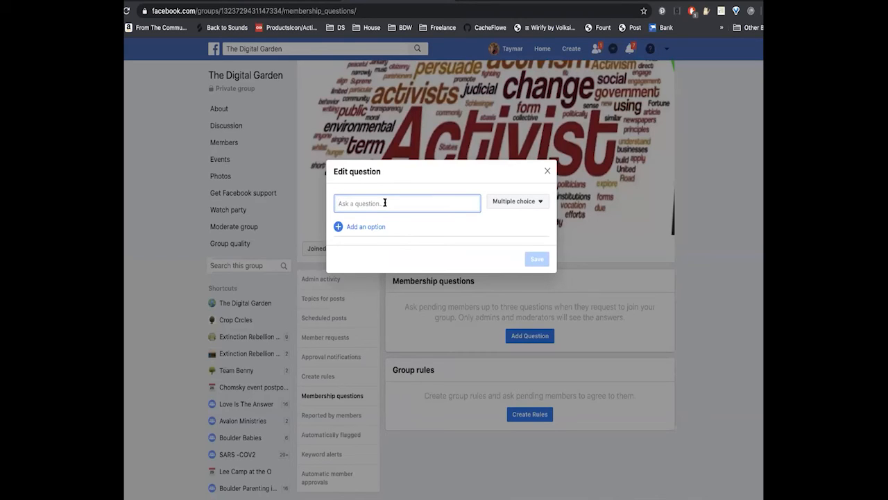
{"action": "left_click", "coordinate": [537, 204]}
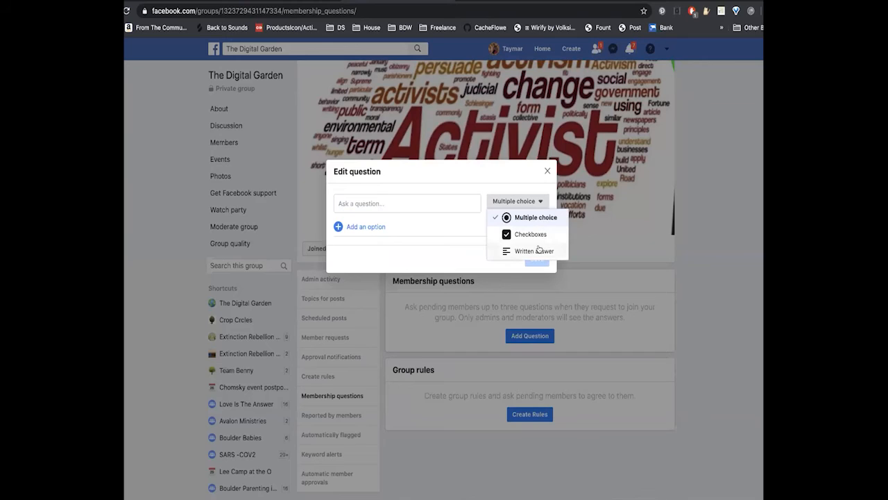
{"action": "left_click", "coordinate": [419, 202]}
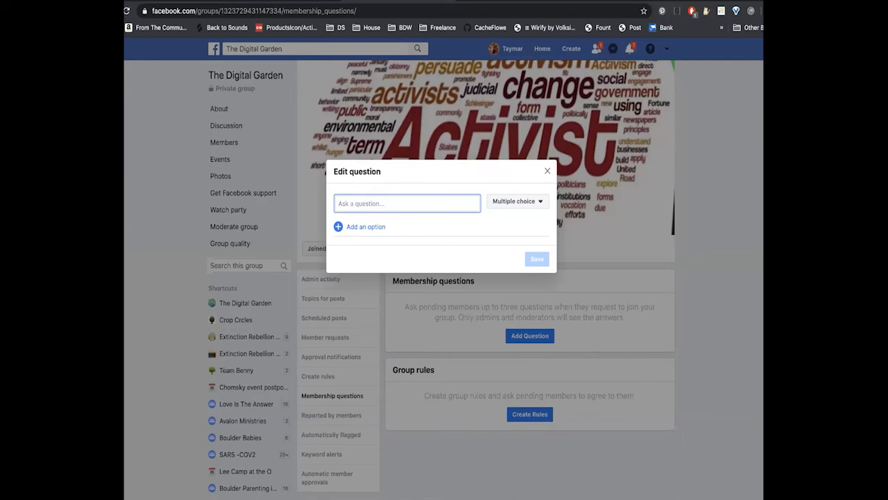
{"action": "type", "text": "What activism experience do you have?"}
{"action": "left_click_drag", "start_coordinate": [445, 202], "coordinate": [334, 205]}
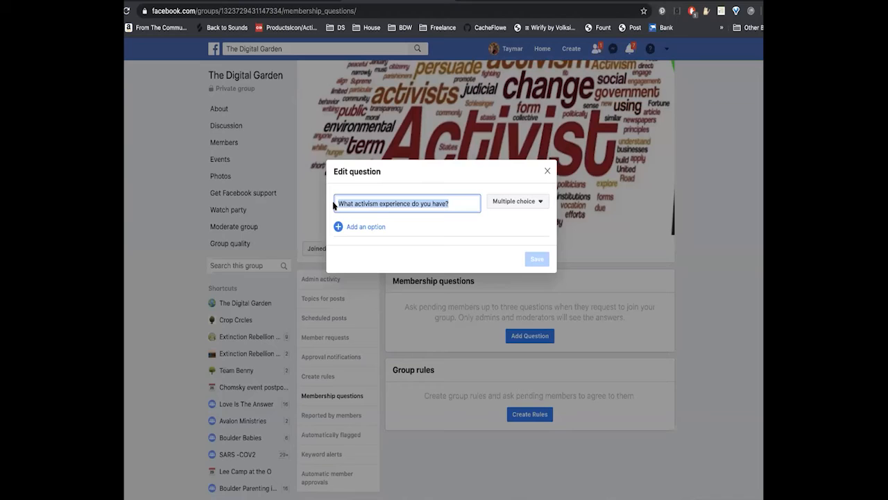
{"action": "type", "text": "Do you"}
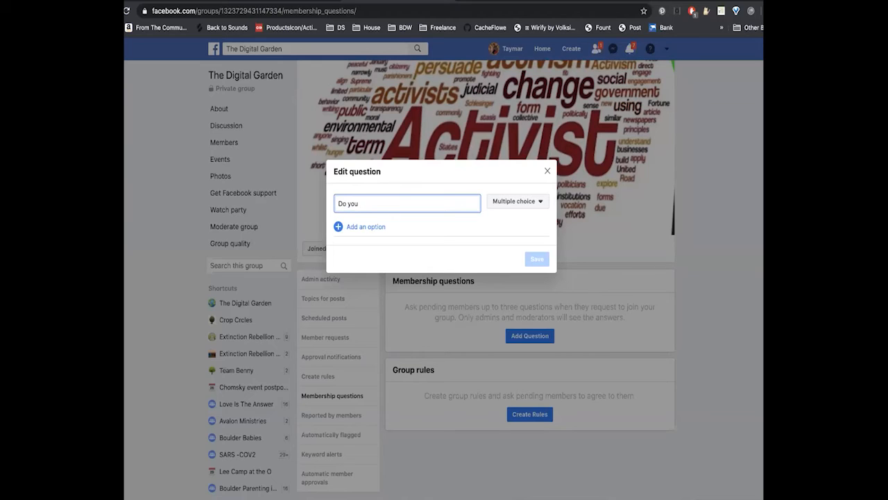
{"action": "key", "text": "BackSpace"}
{"action": "key", "text": "BackSpace"}
{"action": "key", "text": "BackSpace"}
{"action": "key", "text": "BackSpace"}
{"action": "key", "text": "BackSpace"}
- Keep the multiple choice answer type and enter the question "What activism experience do you have?"
{"action": "left_click", "coordinate": [541, 203]}
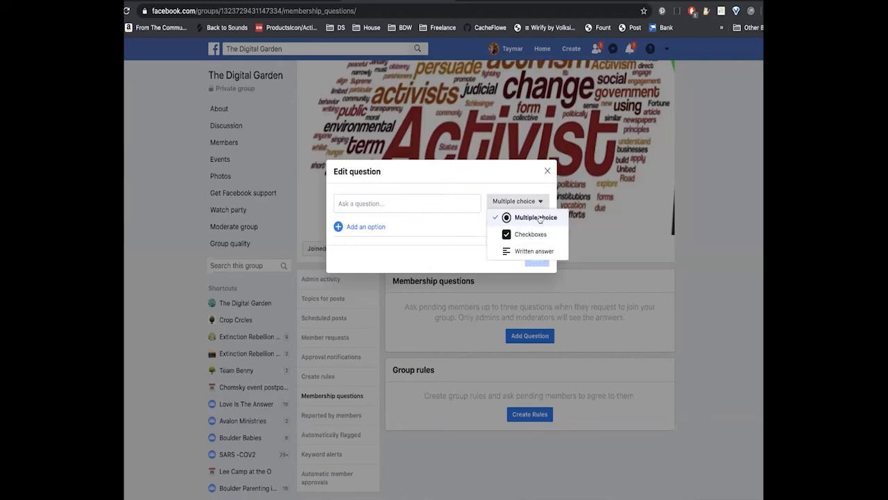
{"action": "left_click", "coordinate": [540, 218]}
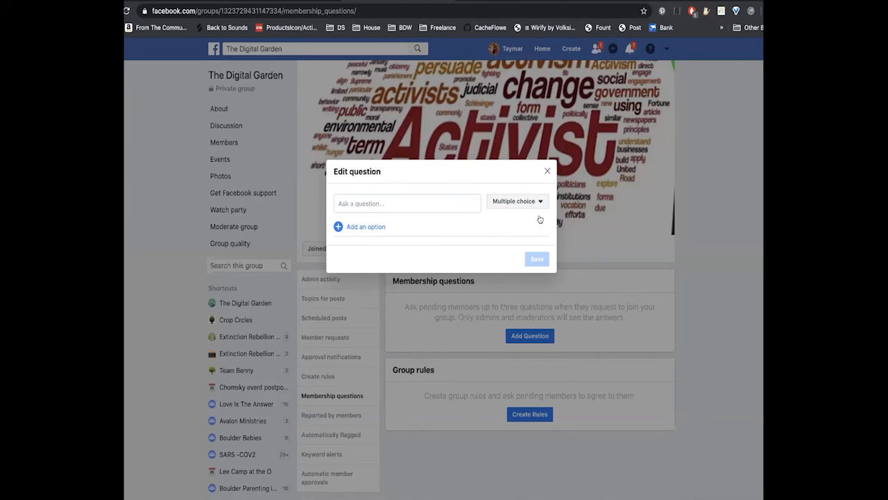
{"action": "left_click", "coordinate": [388, 204]}
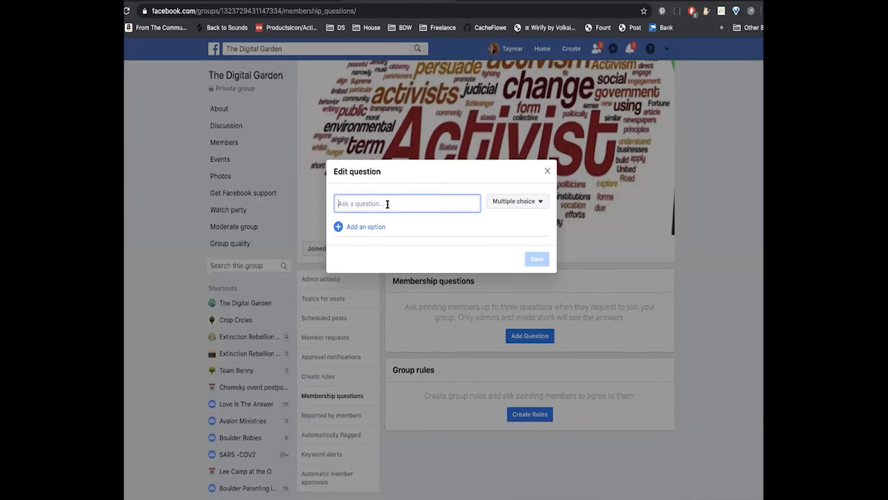
{"action": "type", "text": "What activism experience do you have?"}
- Add the answer options "Environmental" and "Social Justice" to the question
{"action": "left_click", "coordinate": [368, 227]}
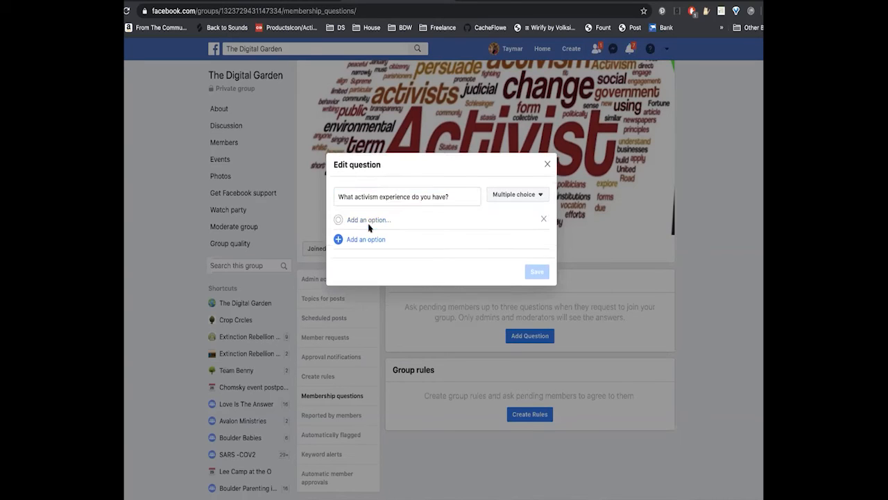
{"action": "left_click", "coordinate": [361, 220]}
{"action": "type", "text": "En"}
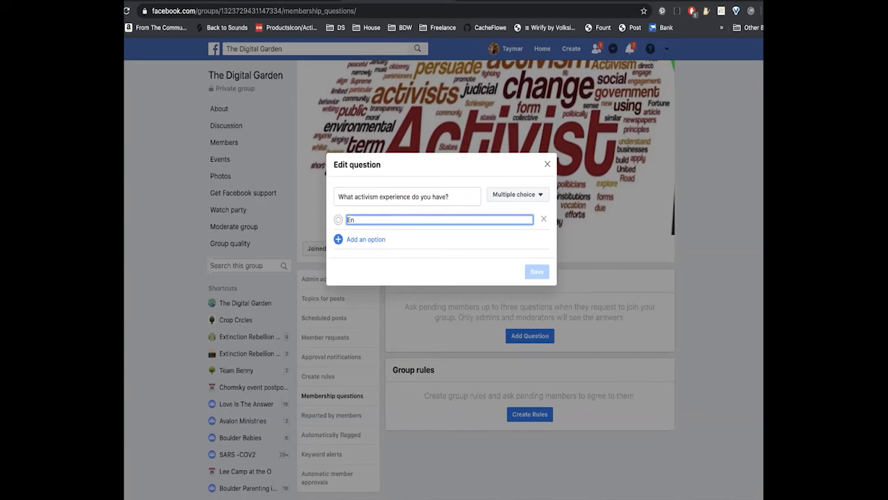
{"action": "type", "text": "vironmental"}
{"action": "left_click", "coordinate": [367, 239]}
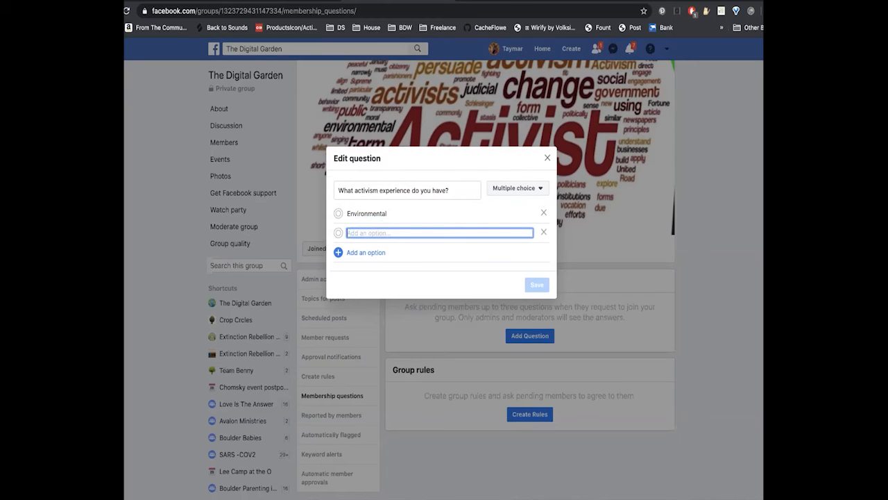
{"action": "type", "text": "Social Justice"}
- Add "LGBTQIA" as the third answer option
{"action": "left_click", "coordinate": [368, 255]}
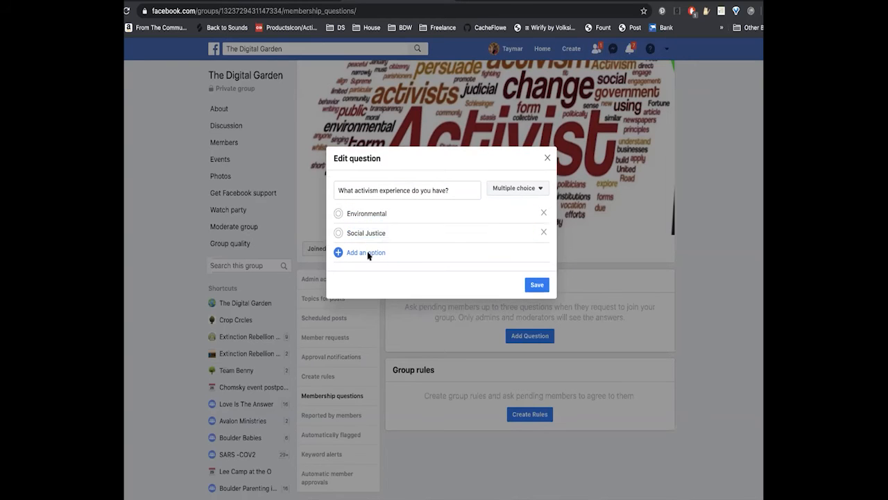
{"action": "left_click", "coordinate": [372, 241]}
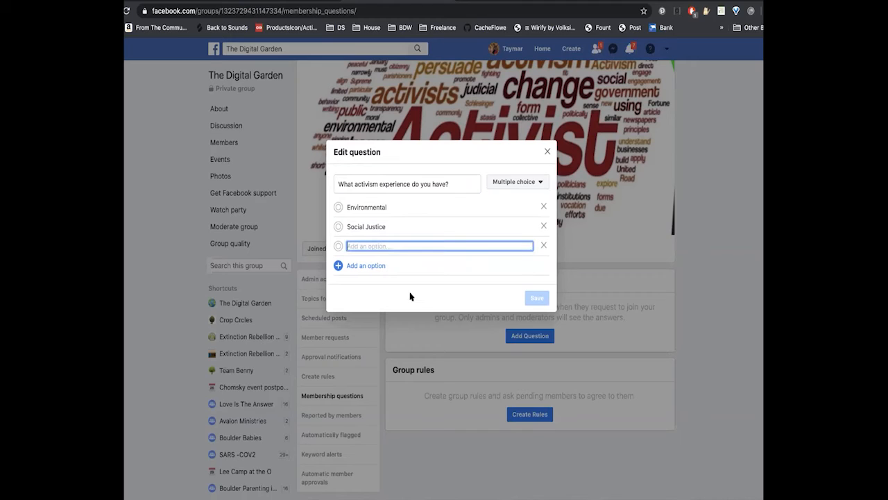
{"action": "type", "text": "LGBT"}
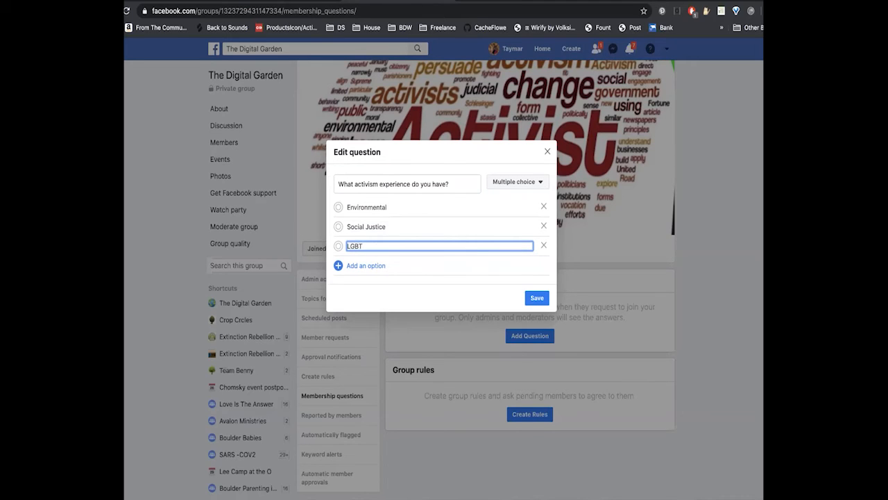
{"action": "type", "text": "Q"}
{"action": "type", "text": "IA"}
- Add "Polticial" and "Peace" as the fourth and fifth answer options
{"action": "left_click", "coordinate": [372, 267]}
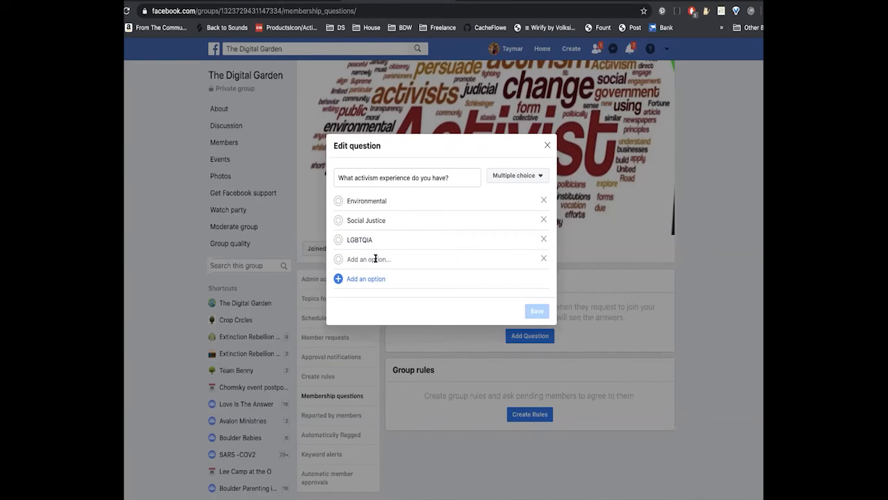
{"action": "left_click", "coordinate": [375, 259]}
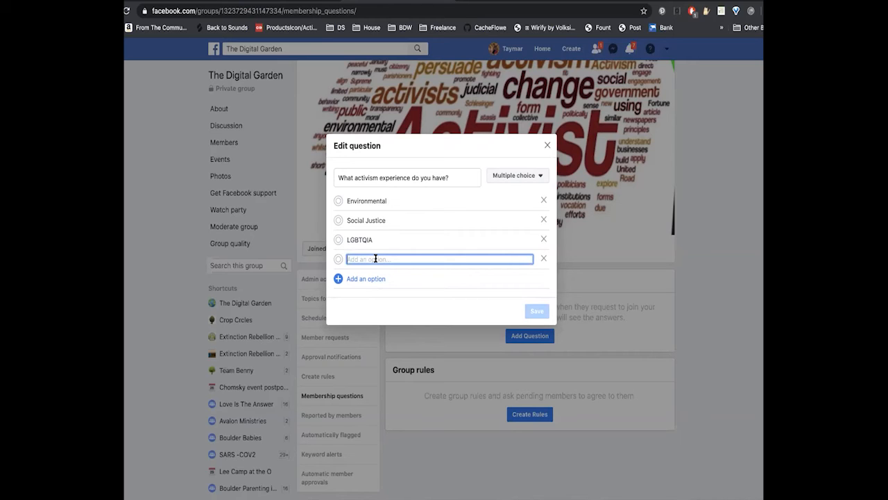
{"action": "type", "text": "Po"}
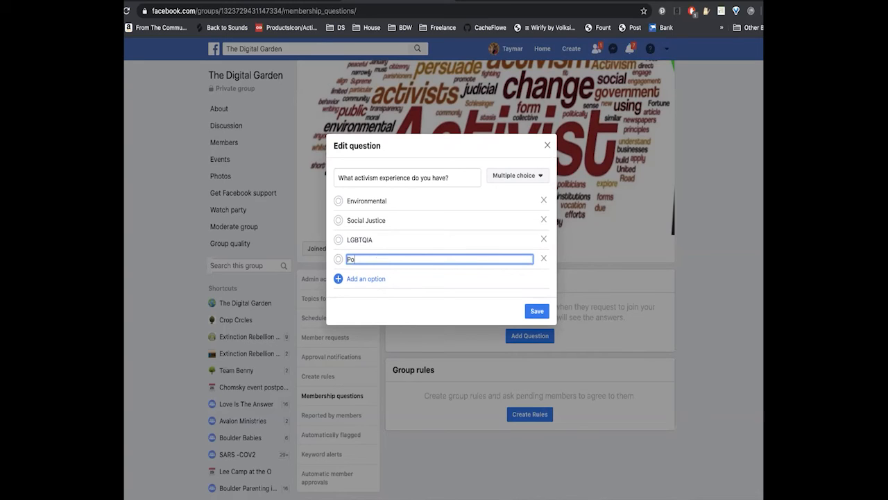
{"action": "type", "text": "lticial"}
{"action": "left_click", "coordinate": [357, 278]}
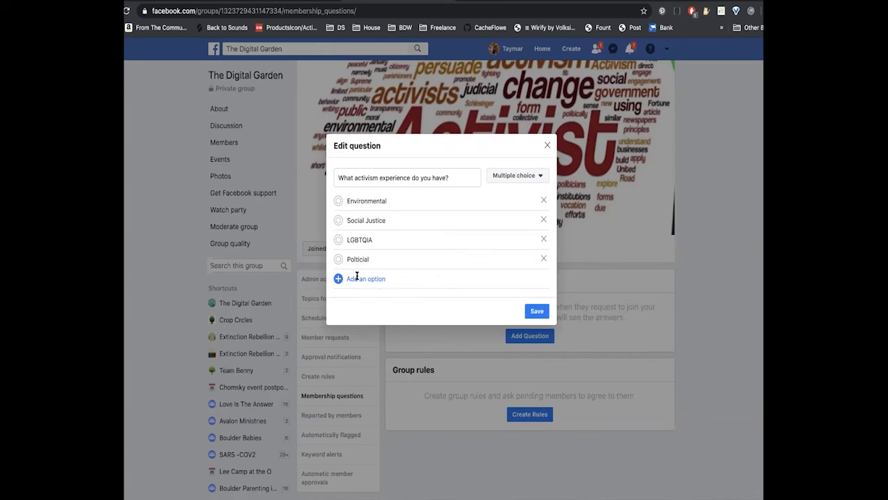
{"action": "type", "text": "Peace"}
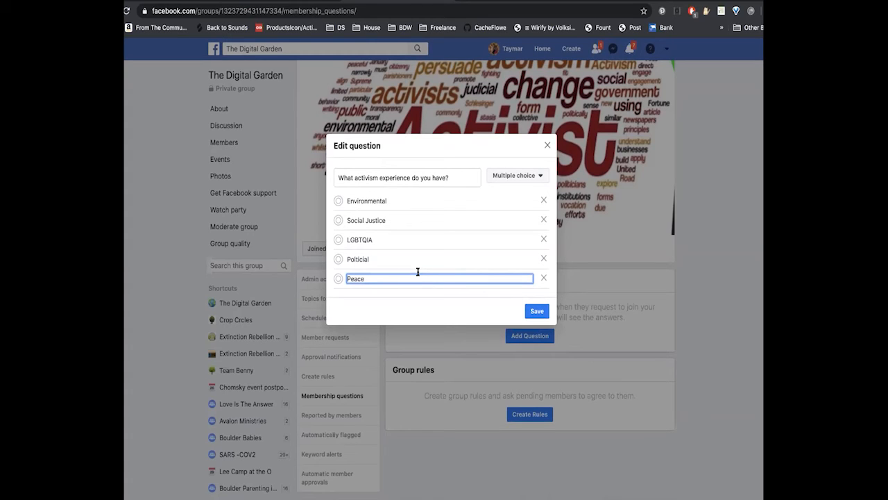
- Extend the second answer option to read "Social Justice, LGBTQIA, Etc."
{"action": "left_click", "coordinate": [378, 240]}
{"action": "left_click_drag", "start_coordinate": [379, 239], "coordinate": [338, 240]}
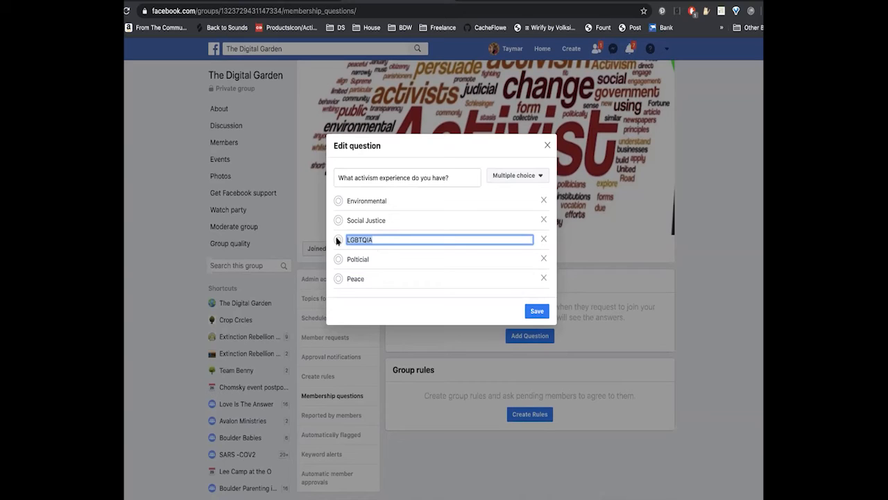
{"action": "left_click", "coordinate": [389, 201]}
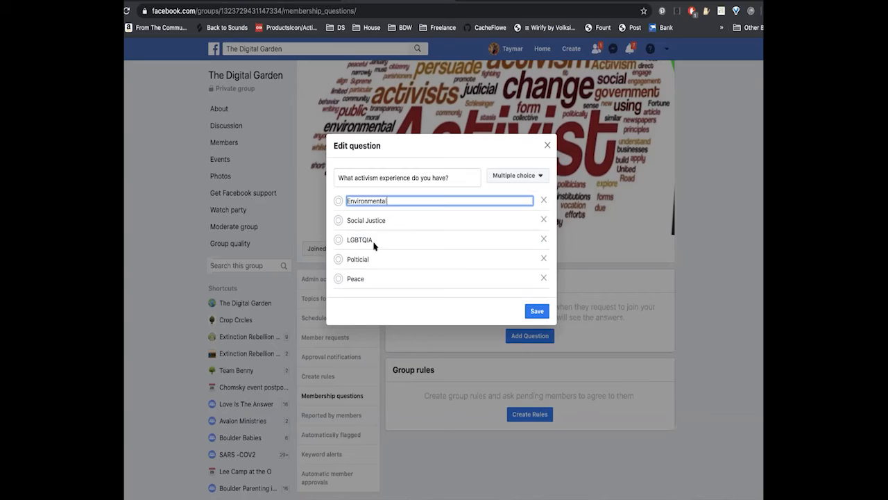
{"action": "left_click", "coordinate": [388, 221]}
{"action": "type", "text": ","}
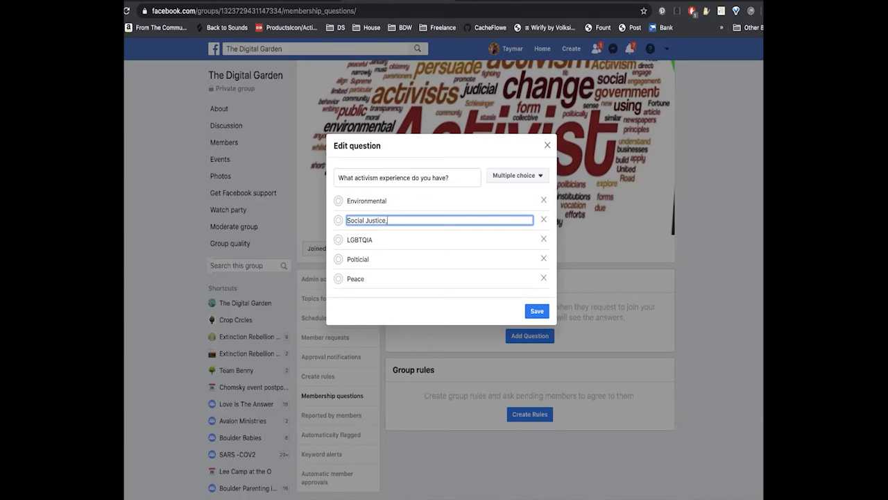
{"action": "type", "text": " LGBT"}
{"action": "type", "text": "QIA,"}
{"action": "type", "text": " Oth"}
{"action": "type", "text": "er"}
{"action": "key", "text": "BackSpace"}
{"action": "key", "text": "BackSpace"}
{"action": "key", "text": "BackSpace"}
{"action": "key", "text": "BackSpace"}
{"action": "key", "text": "BackSpace"}
{"action": "type", "text": "Etc."}
- Replace the third answer option with "Politcial, Peace, etc."
{"action": "left_click", "coordinate": [368, 240]}
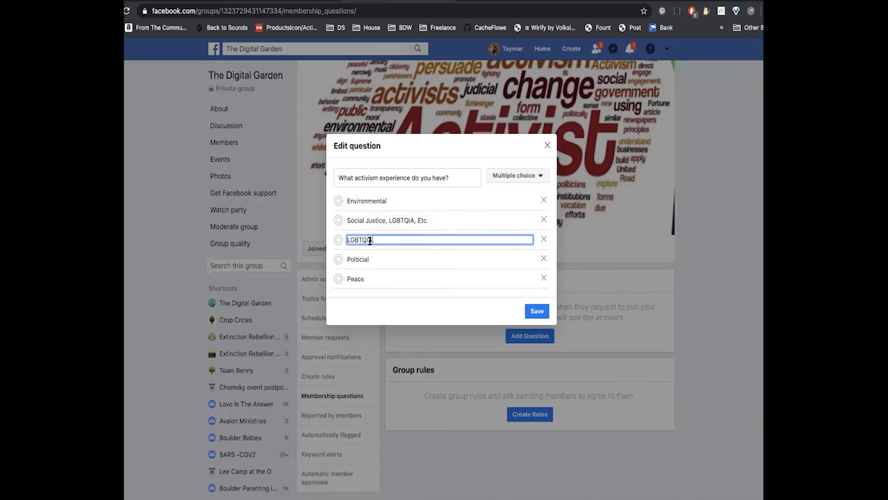
{"action": "double_click", "coordinate": [368, 240]}
{"action": "type", "text": "Politcial"}
{"action": "left_click", "coordinate": [371, 264]}
{"action": "left_click", "coordinate": [372, 265]}
{"action": "left_click", "coordinate": [375, 239]}
{"action": "double_click", "coordinate": [376, 239]}
{"action": "left_click", "coordinate": [375, 239]}
{"action": "type", "text": ", Peace, etc."}
- Clear the fourth and fifth answer options and enter "I'm new to activism" as the fourth
{"action": "left_click", "coordinate": [368, 259]}
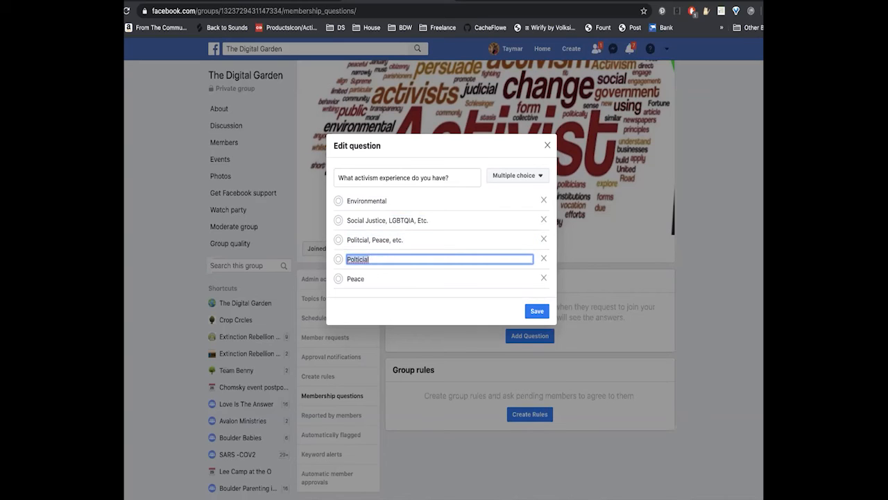
{"action": "key", "text": "BackSpace"}
{"action": "double_click", "coordinate": [368, 278]}
{"action": "key", "text": "BackSpace"}
{"action": "left_click", "coordinate": [354, 259]}
{"action": "type", "text": "I'm new to activism"}
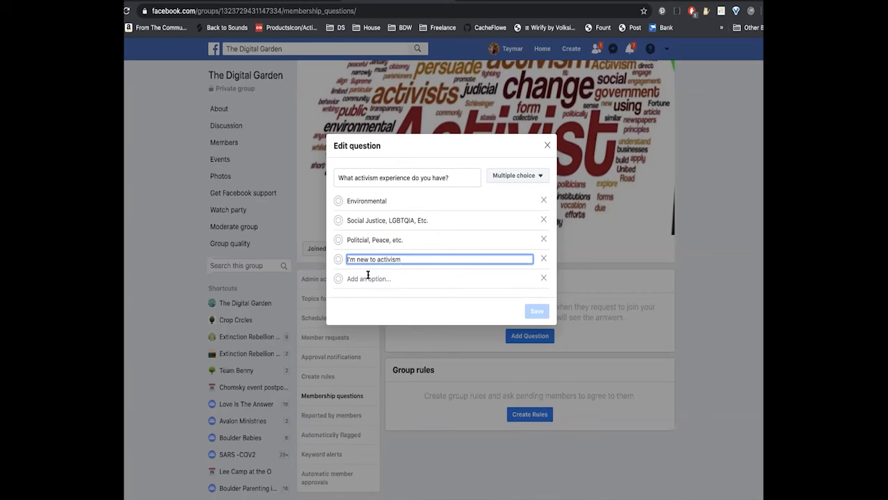
- Enter "I'm new to activism" as the fifth answer option
{"action": "left_click", "coordinate": [368, 277]}
{"action": "type", "text": "I"}
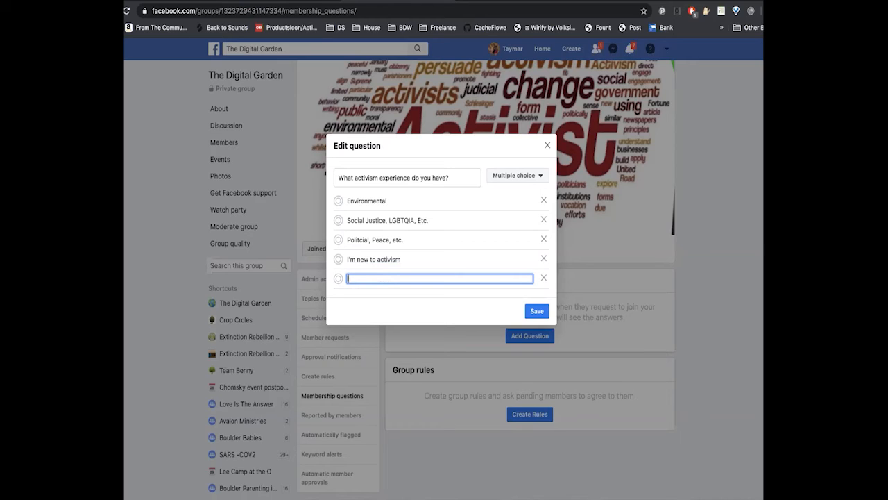
{"action": "key", "text": "BackSpace"}
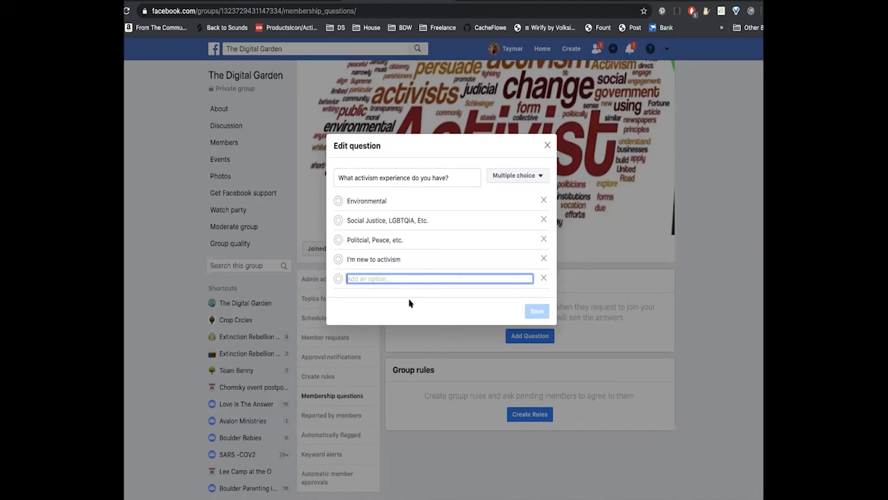
{"action": "left_click", "coordinate": [410, 259]}
{"action": "left_click", "coordinate": [400, 277]}
{"action": "type", "text": "I'm n"}
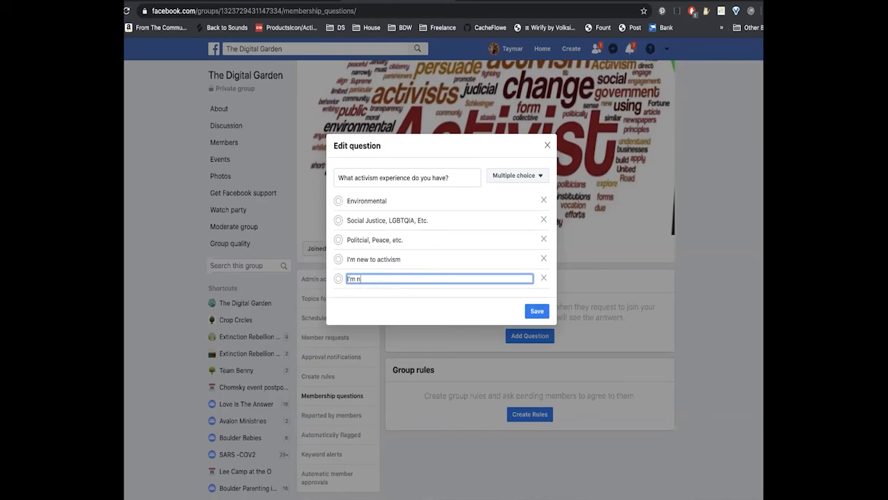
{"action": "type", "text": "ew to activism"}
- Replace the fourth answer option with "Animal" and continue editing the question
{"action": "left_click", "coordinate": [397, 258]}
{"action": "left_click_drag", "start_coordinate": [403, 260], "coordinate": [342, 258]}
{"action": "type", "text": "Anima"}
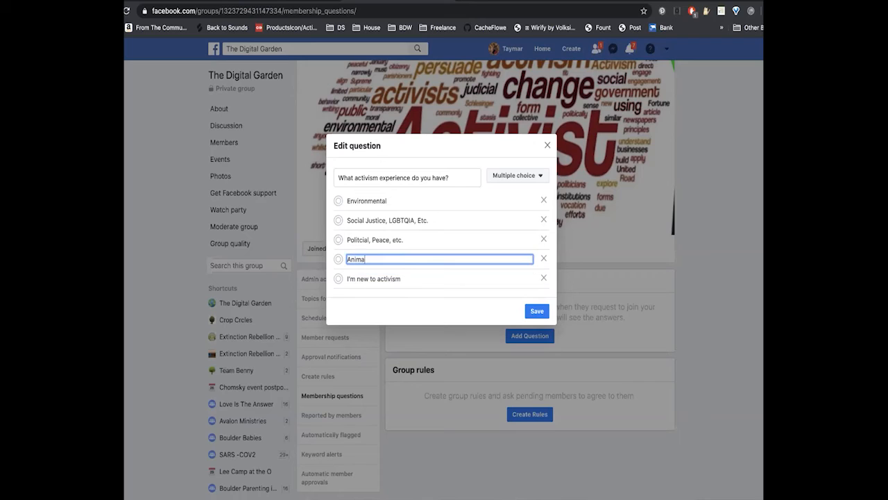
{"action": "type", "text": "ls,"}
{"action": "key", "text": "BackSpace"}
{"action": "key", "text": "BackSpace"}
{"action": "key", "text": "Escape"}
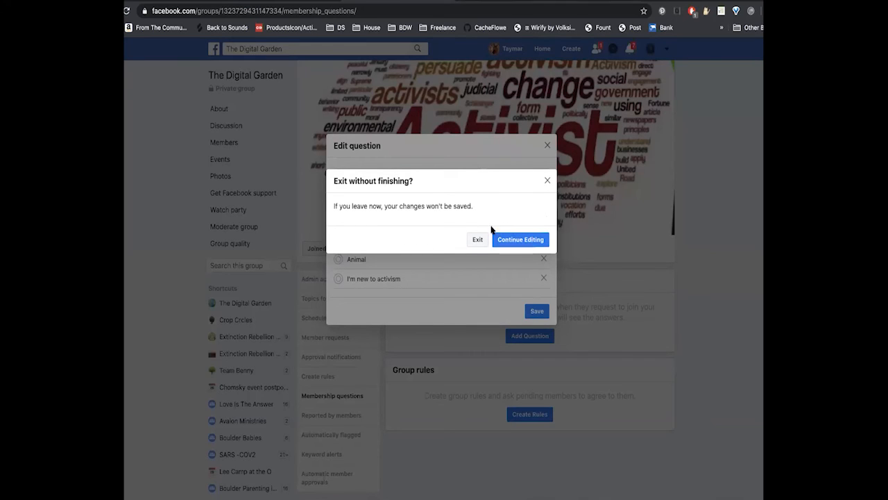
{"action": "left_click", "coordinate": [515, 239]}
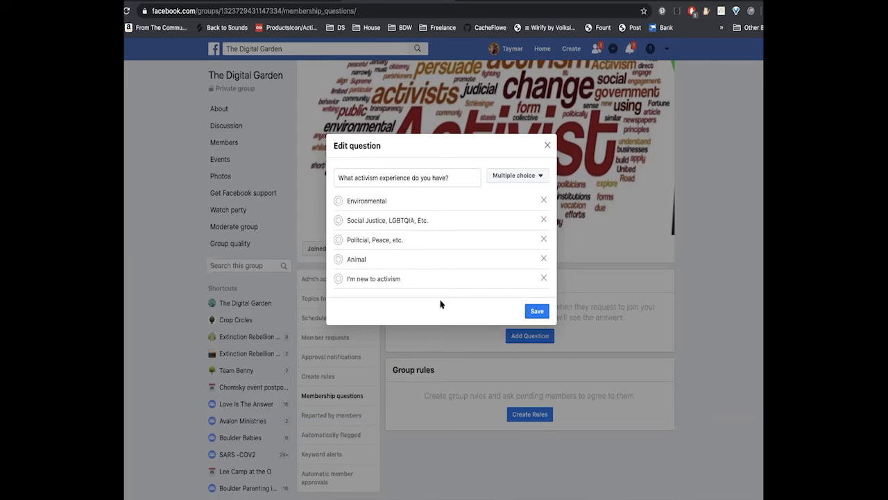
- Extend the second answer option to read "Social Justice, Womens, LGBTQIA, Minority Rights, Etc."
{"action": "left_click", "coordinate": [390, 220]}
{"action": "type", "text": "Womens,"}
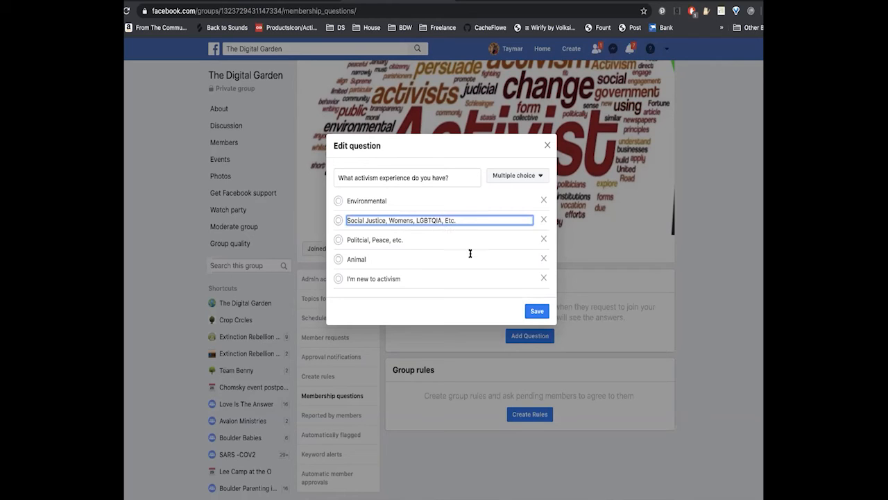
{"action": "type", "text": "Bla"}
{"action": "type", "text": "c"}
{"action": "key", "text": "BackSpace"}
{"action": "key", "text": "BackSpace"}
{"action": "key", "text": "BackSpace"}
{"action": "key", "text": "BackSpace"}
{"action": "type", "text": "Minority Rights,"}
- Extend the first answer option to read "Environmental, Animal"
{"action": "left_click", "coordinate": [402, 201]}
{"action": "type", "text": ", Ec"}
{"action": "key", "text": "BackSpace"}
{"action": "key", "text": "BackSpace"}
{"action": "type", "text": "Animal"}
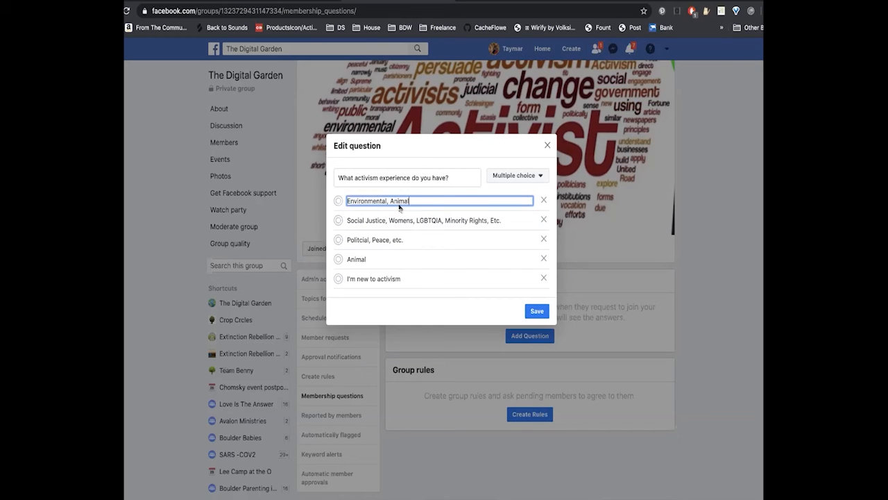
- Replace the fourth answer option with "Other not listed here"
{"action": "left_click", "coordinate": [381, 250]}
{"action": "left_click", "coordinate": [371, 260]}
{"action": "left_click_drag", "start_coordinate": [373, 258], "coordinate": [341, 258]}
{"action": "key", "text": "BackSpace"}
{"action": "type", "text": "Other not "}
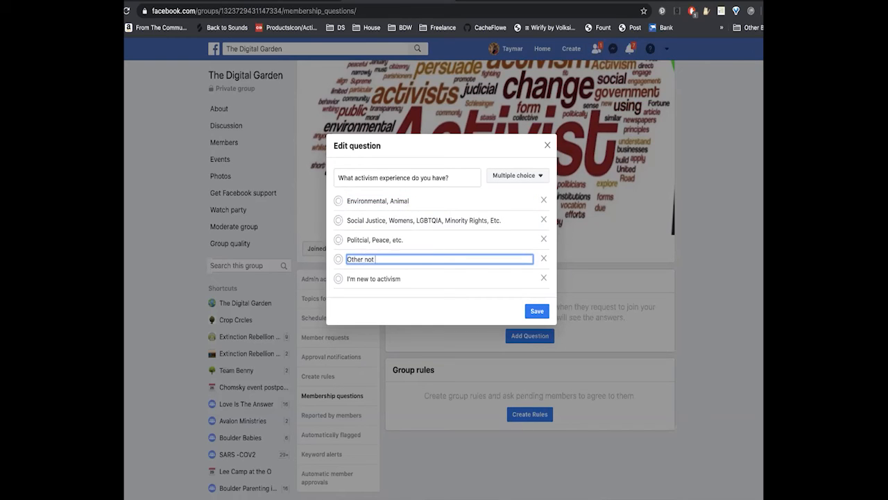
{"action": "type", "text": "listed here"}
- Extend the first answer option to read "Environmental, Animals, Plants, etc."
{"action": "left_click", "coordinate": [415, 200]}
{"action": "type", "text": "s"}
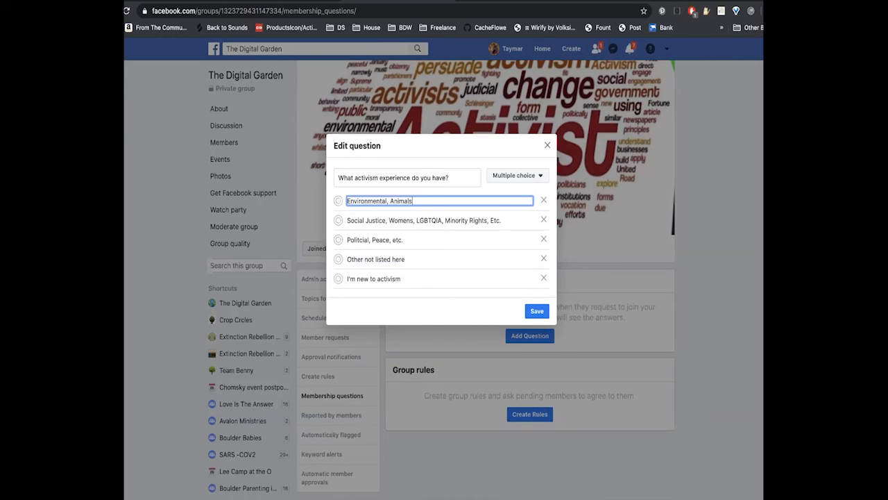
{"action": "type", "text": ", plants, etc."}
{"action": "left_click", "coordinate": [415, 201]}
{"action": "key", "text": "BackSpace"}
{"action": "type", "text": "P"}
- Correct the misspelled first word of the third answer option to "Political"
{"action": "left_click", "coordinate": [406, 241]}
{"action": "key", "text": "BackSpace"}
{"action": "key", "text": "BackSpace"}
{"action": "key", "text": "BackSpace"}
{"action": "key", "text": "BackSpace"}
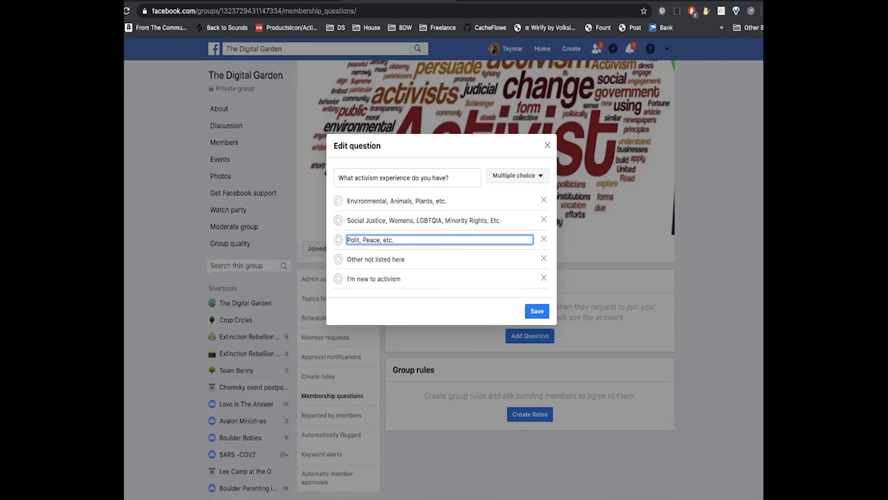
{"action": "type", "text": "ical"}
- Extend the third answer option to "Political, Peace, Anti-War, Electoral, Healthcare, etc." and save the question
{"action": "left_click", "coordinate": [392, 239]}
{"action": "type", "text": "Anti-War,"}
{"action": "type", "text": "Electoral,"}
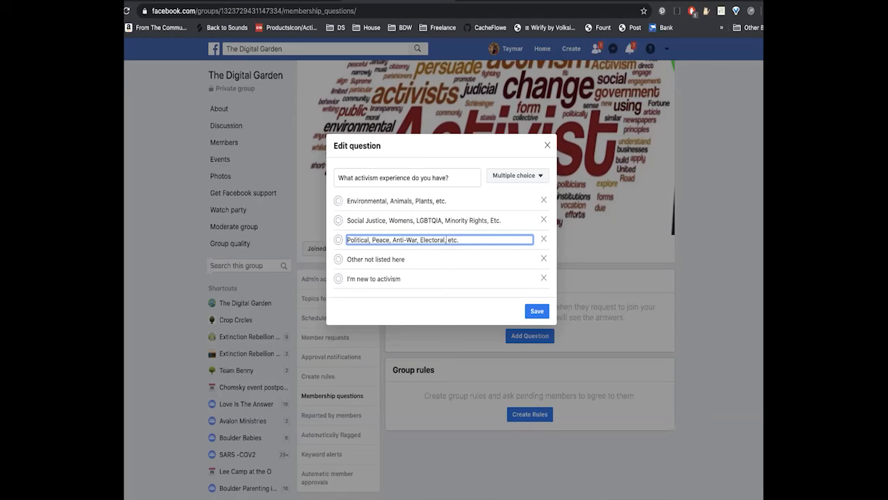
{"action": "type", "text": "Healthcare,"}
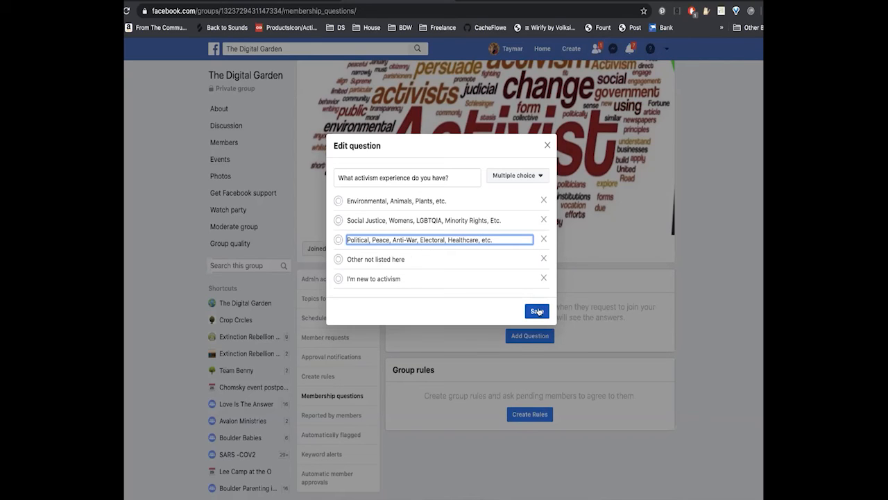
{"action": "left_click", "coordinate": [536, 311]}
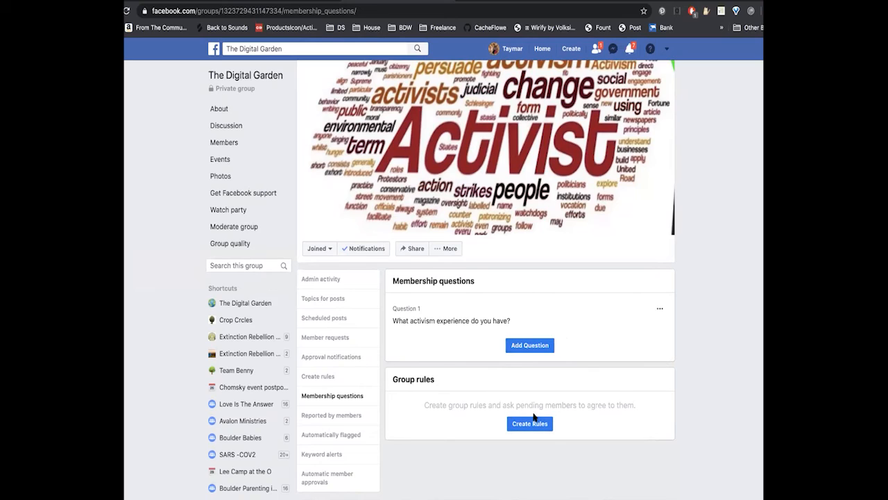
- Add a second membership question reading "Do you think before you act?" with Checkboxes as the answer type
{"action": "left_click", "coordinate": [530, 345]}
{"action": "left_click", "coordinate": [410, 199]}
{"action": "type", "text": "D"}
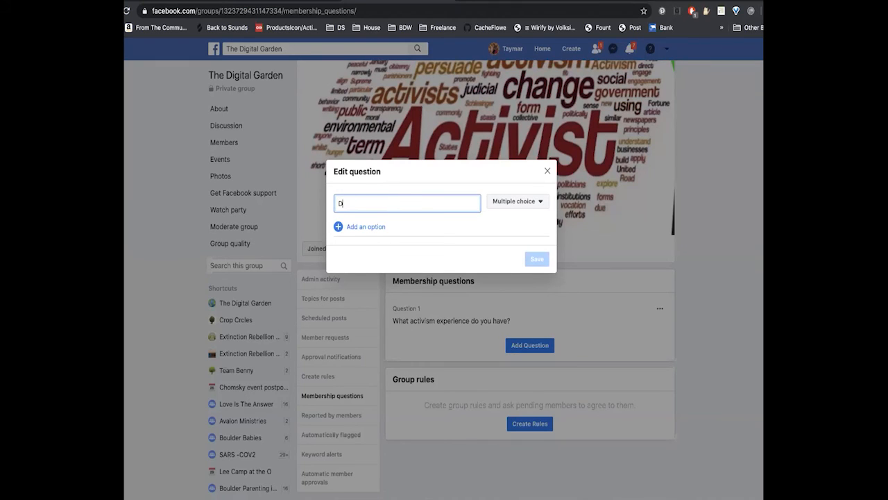
{"action": "type", "text": "o you think before you act?"}
{"action": "left_click", "coordinate": [536, 202]}
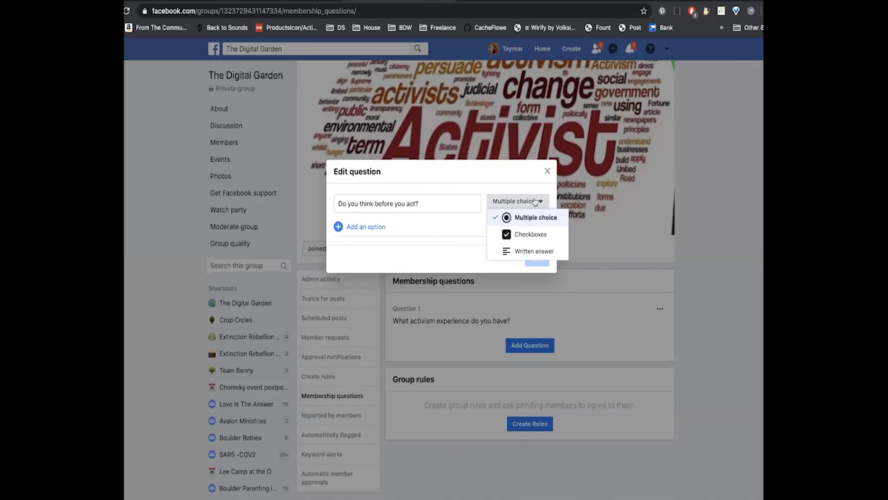
{"action": "left_click", "coordinate": [525, 235]}
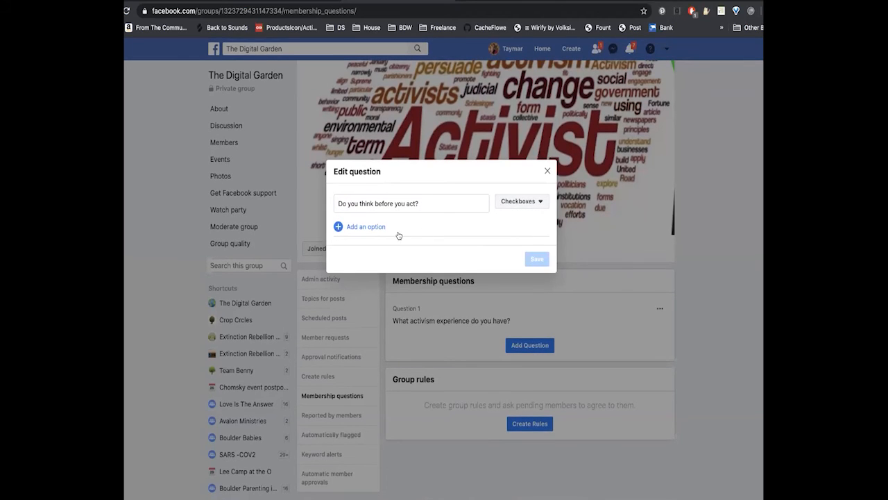
- Give the question the answer options "Yes", "No" and "Sometimes", and save it
{"action": "left_click", "coordinate": [371, 227]}
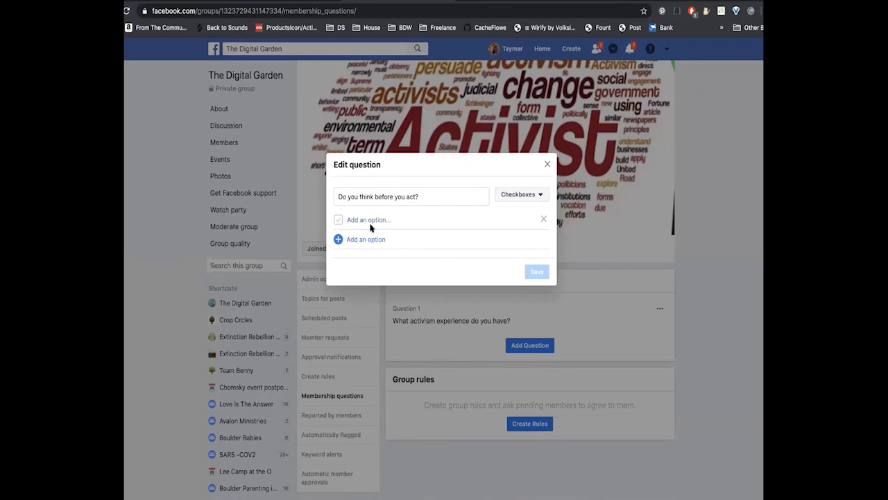
{"action": "left_click", "coordinate": [365, 220]}
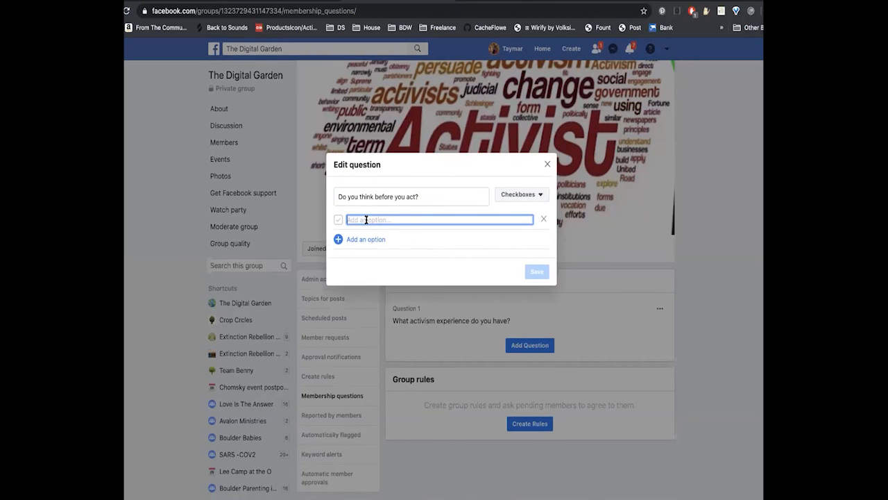
{"action": "type", "text": "Yes"}
{"action": "key", "text": "Return"}
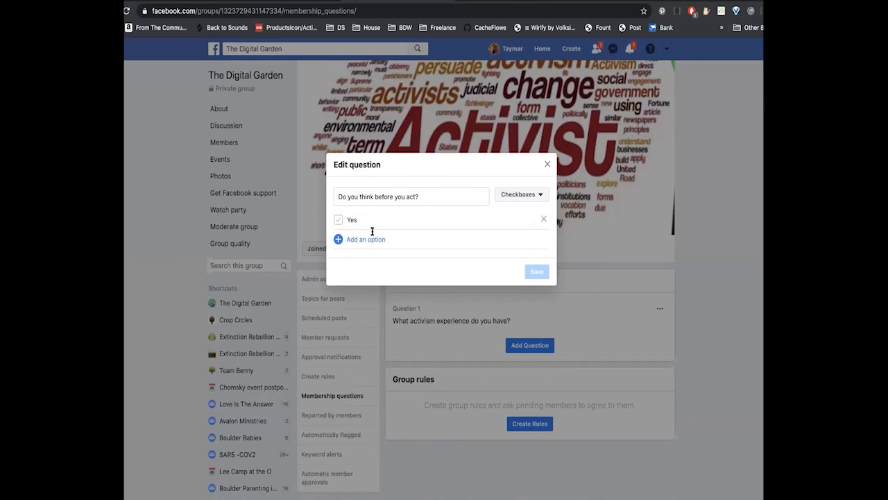
{"action": "left_click", "coordinate": [371, 232]}
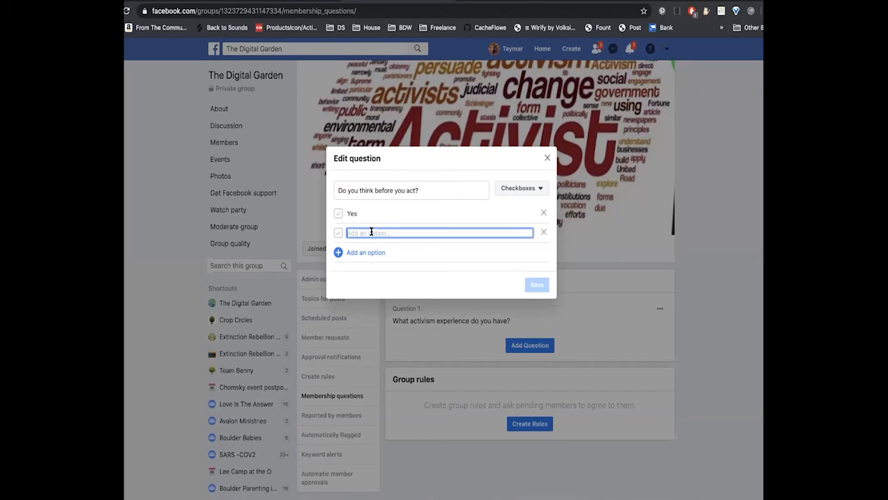
{"action": "type", "text": "No"}
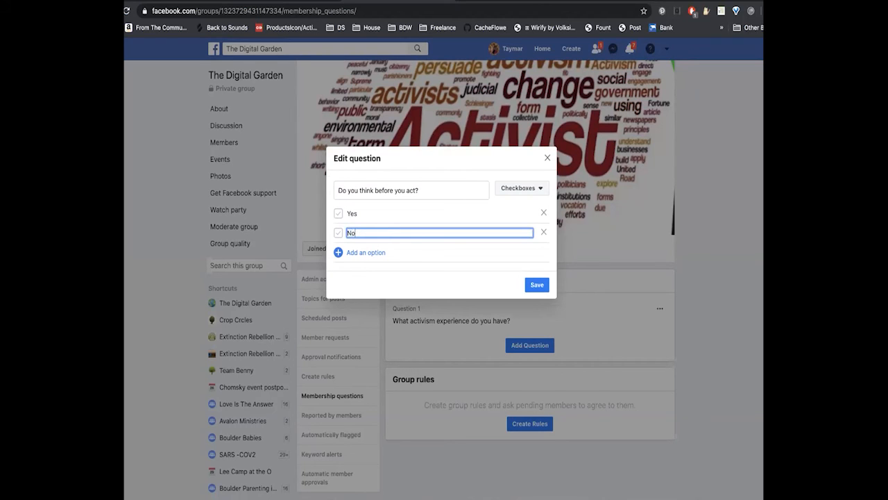
{"action": "left_click", "coordinate": [379, 254]}
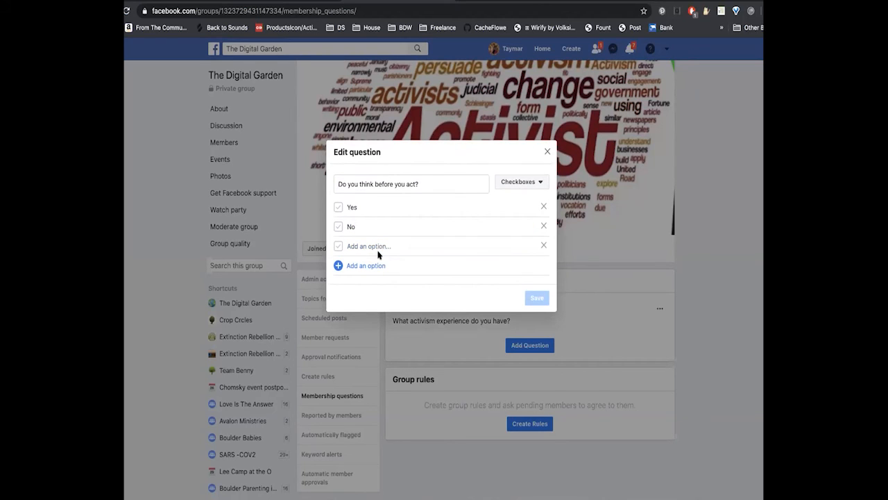
{"action": "left_click", "coordinate": [376, 244]}
{"action": "type", "text": "So"}
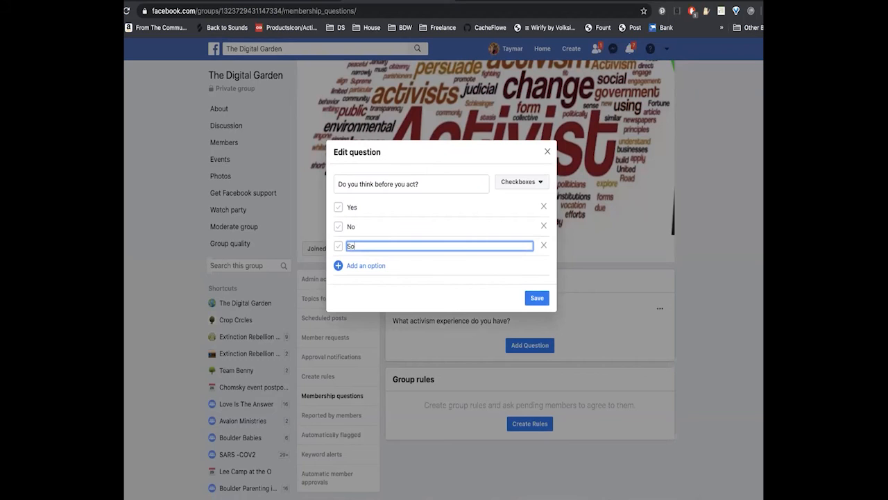
{"action": "type", "text": "metimes"}
{"action": "left_click", "coordinate": [538, 298]}
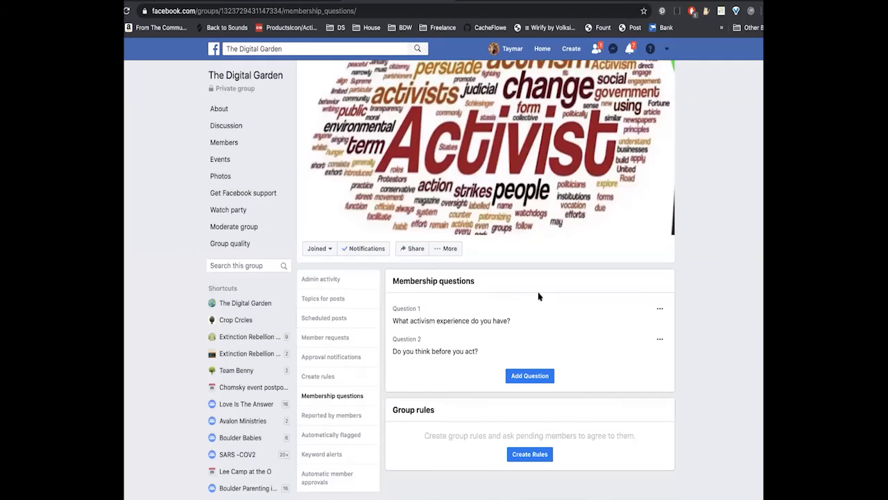
{"action": "left_click", "coordinate": [530, 376]}
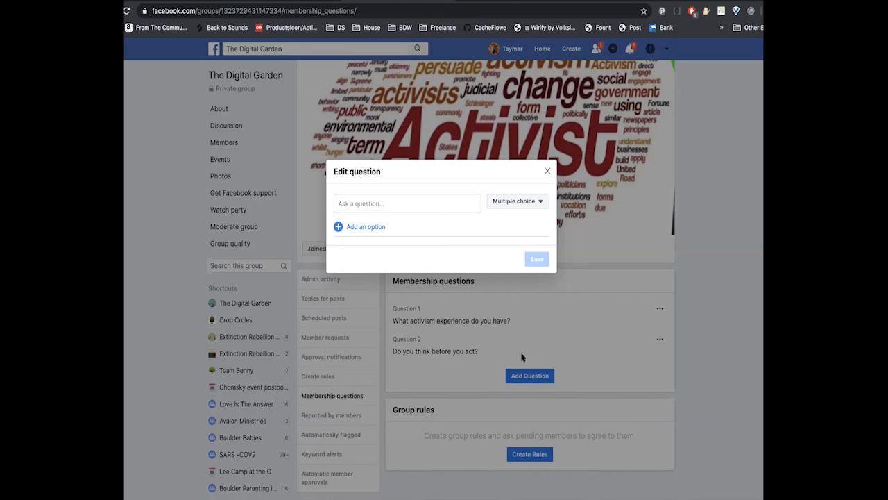
{"action": "left_click", "coordinate": [548, 171]}
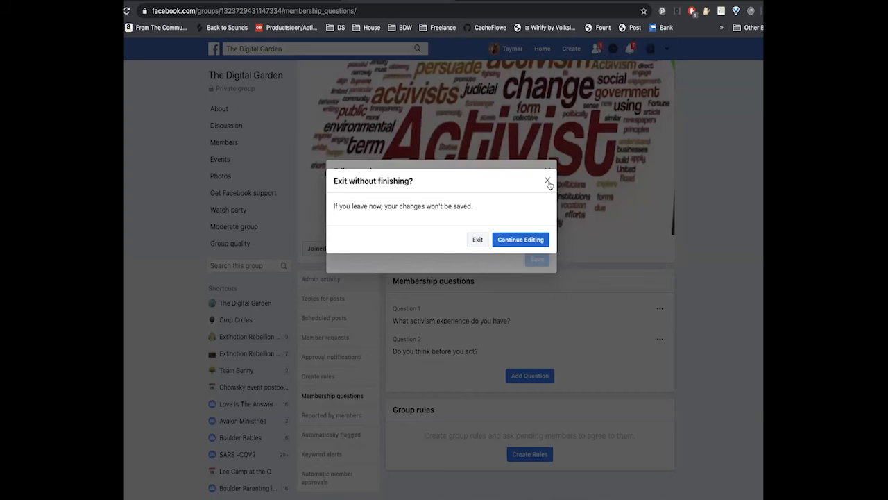
{"action": "left_click", "coordinate": [479, 240]}
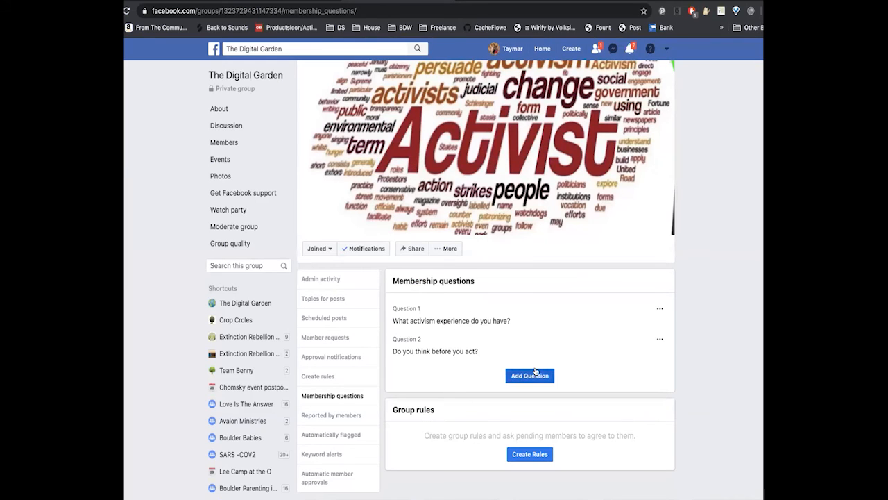
- Review the answer type and options of the question "Do you think before you act?" and exit without editing
{"action": "left_click", "coordinate": [660, 340]}
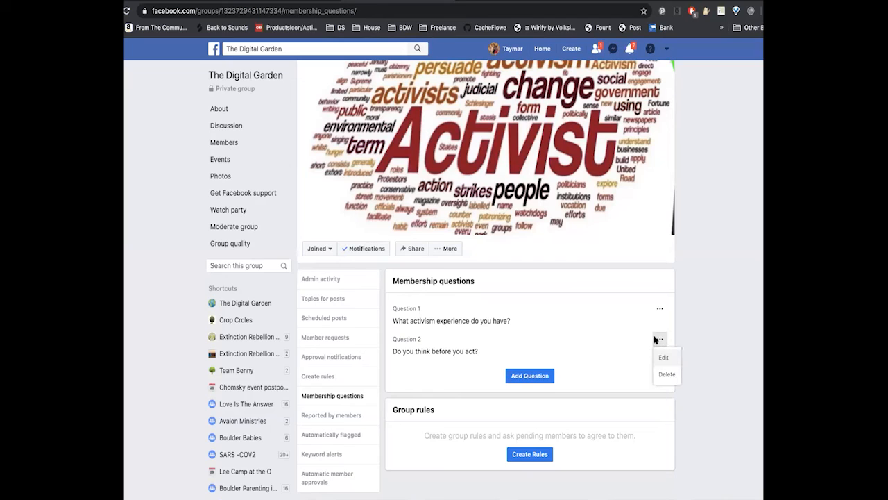
{"action": "left_click", "coordinate": [657, 357]}
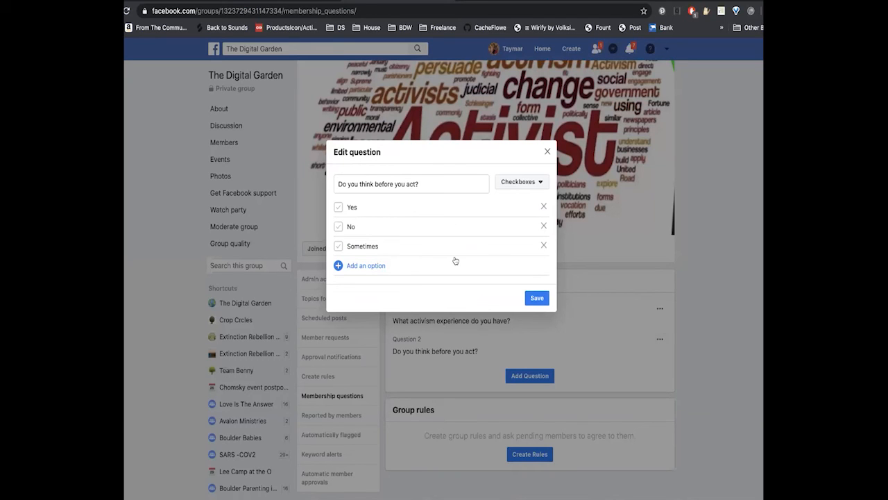
{"action": "left_click", "coordinate": [546, 152]}
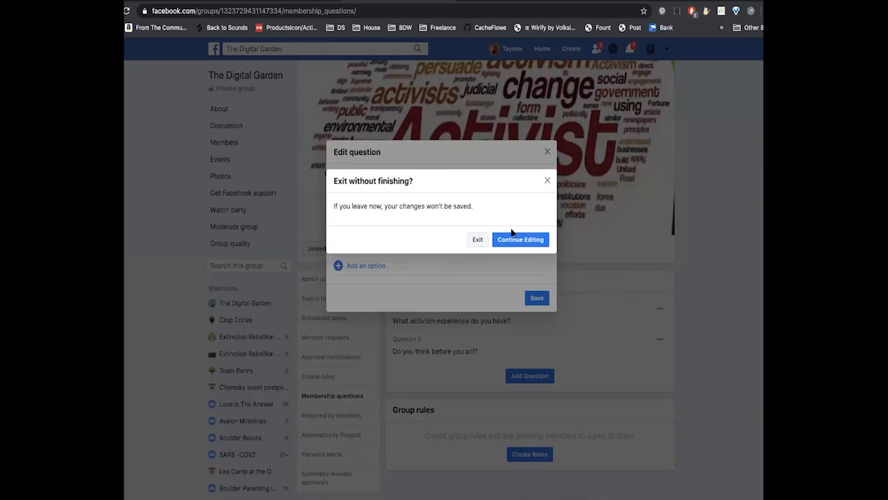
{"action": "left_click", "coordinate": [478, 239]}
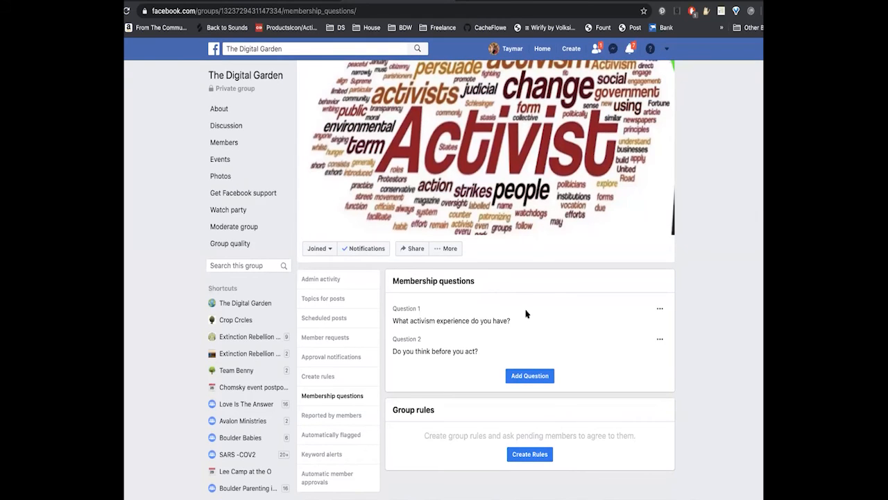
- Add a third membership question reading "Are you willing to support other activists?" with Checkboxes as the answer type
{"action": "left_click", "coordinate": [527, 375]}
{"action": "left_click", "coordinate": [397, 199]}
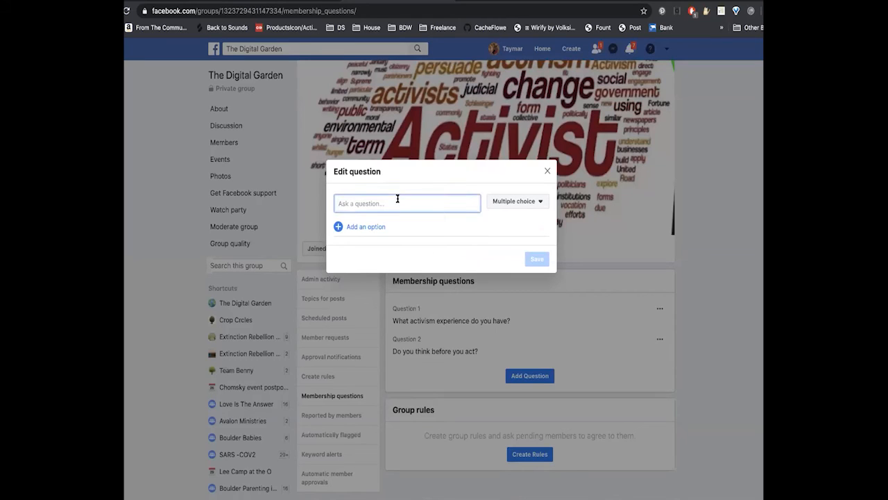
{"action": "type", "text": "Are you willing to support other act"}
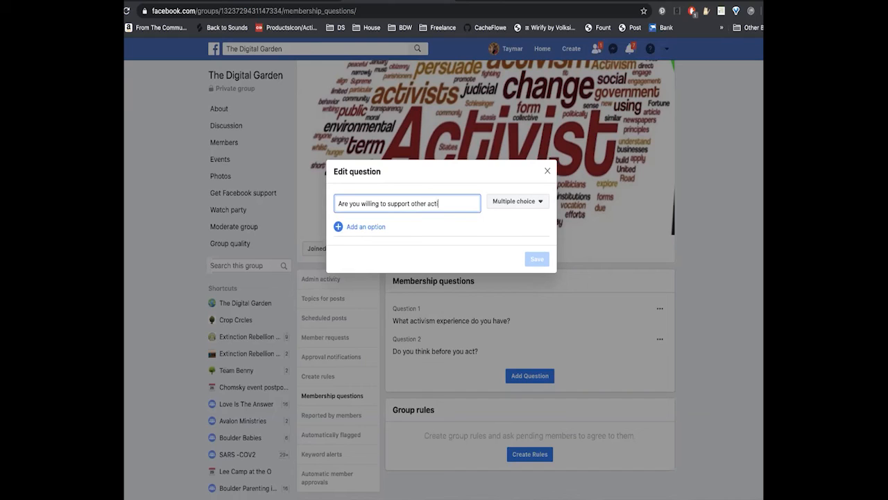
{"action": "type", "text": "ivists?"}
{"action": "left_click", "coordinate": [540, 202]}
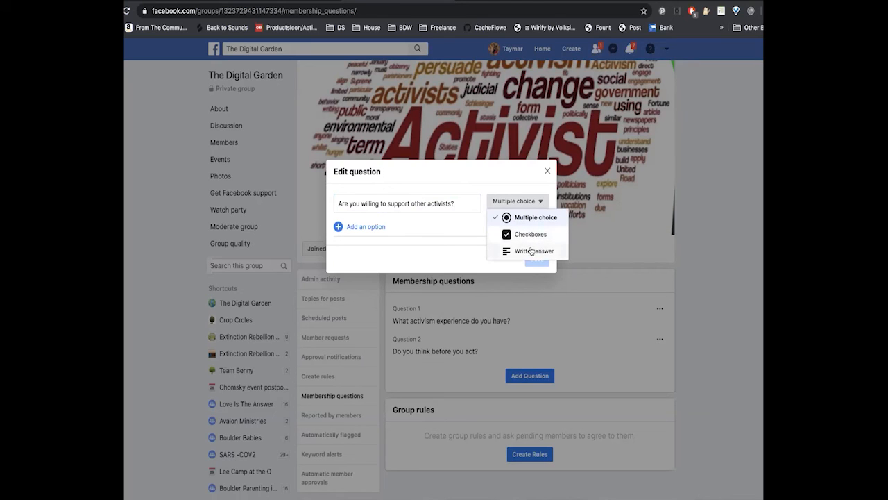
{"action": "left_click", "coordinate": [530, 236]}
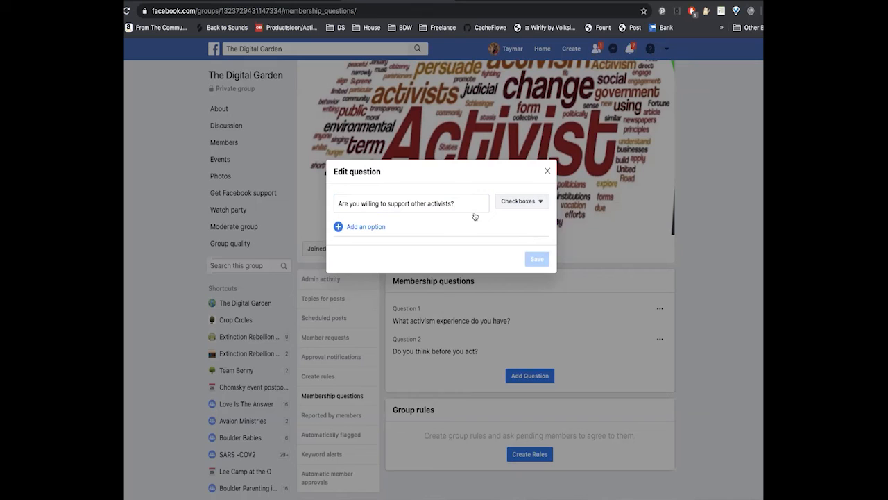
- Enter "Yes", "No" and "Sometimes" as answer options of the third membership question and save it
{"action": "left_click", "coordinate": [374, 226]}
{"action": "left_click", "coordinate": [375, 219]}
{"action": "type", "text": "Yes"}
{"action": "left_click", "coordinate": [374, 238]}
{"action": "left_click", "coordinate": [373, 233]}
{"action": "type", "text": "No"}
{"action": "left_click", "coordinate": [377, 252]}
{"action": "left_click", "coordinate": [375, 246]}
{"action": "type", "text": "Sometimes"}
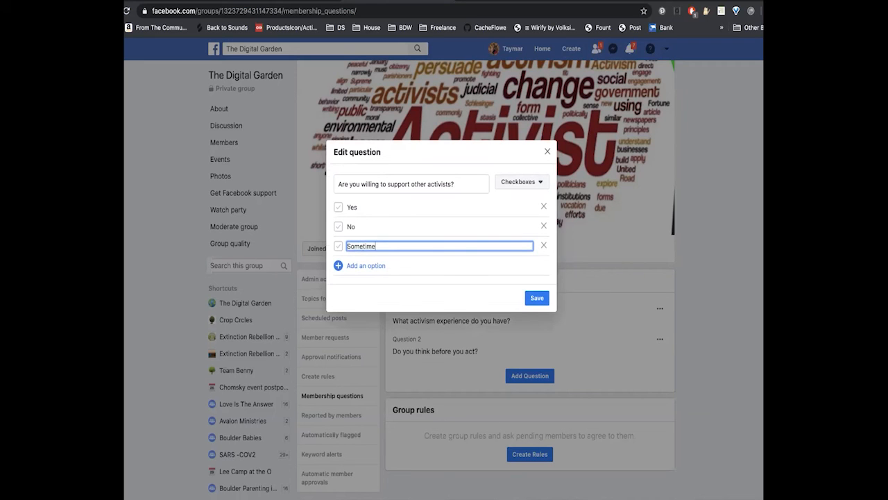
{"action": "left_click", "coordinate": [536, 298]}
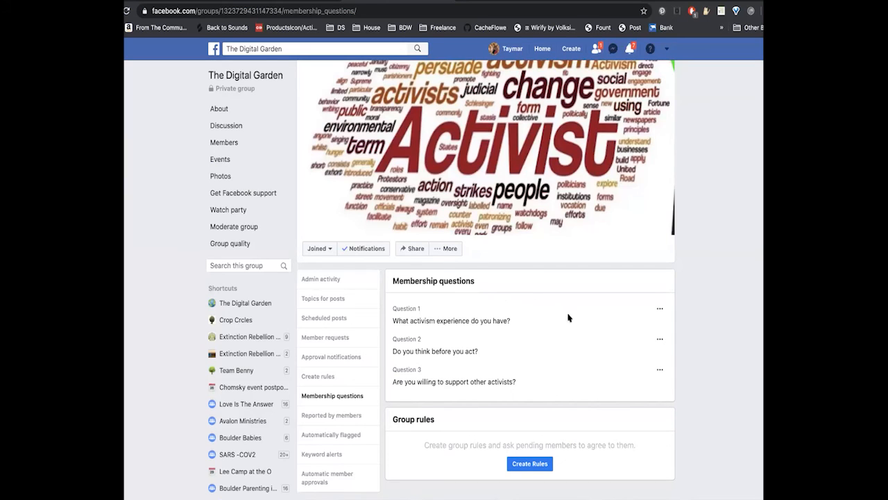
- Review the available answer types for the question "What activism experience do you have?" and exit without editing it
{"action": "left_click", "coordinate": [660, 308]}
{"action": "left_click", "coordinate": [663, 326]}
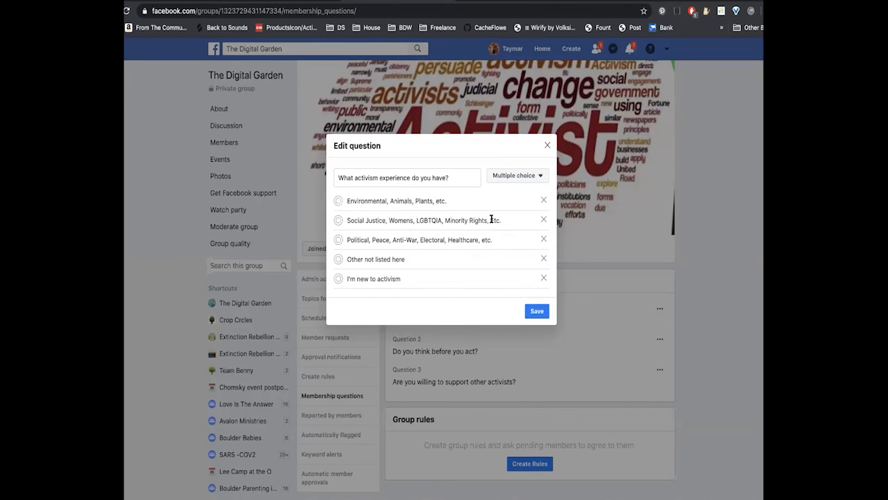
{"action": "left_click", "coordinate": [540, 177]}
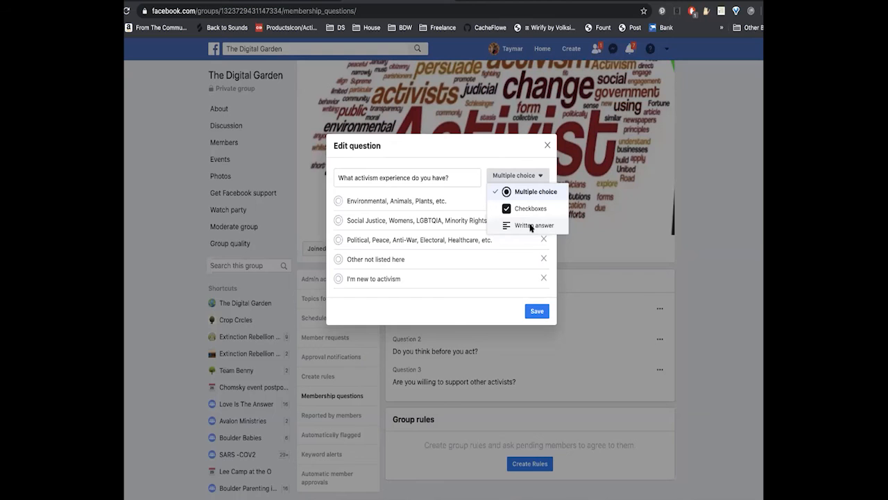
{"action": "left_click", "coordinate": [548, 144]}
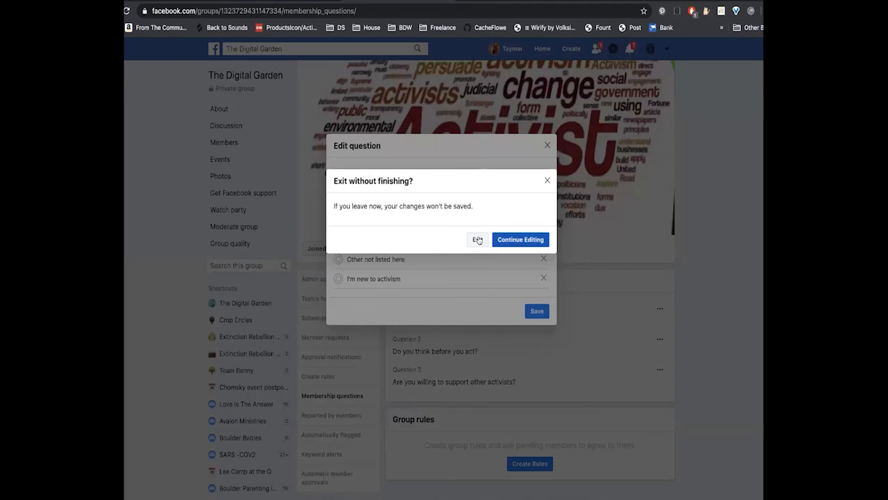
{"action": "left_click", "coordinate": [501, 238]}
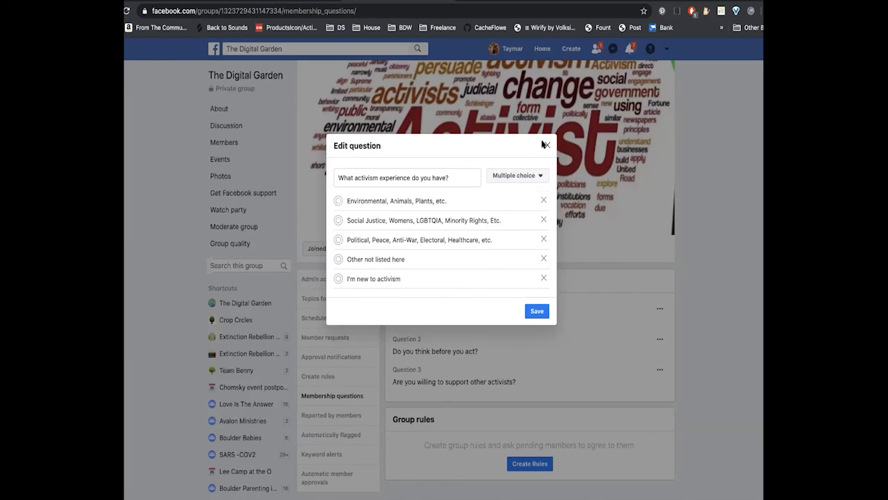
{"action": "left_click", "coordinate": [546, 144]}
{"action": "left_click", "coordinate": [477, 239]}
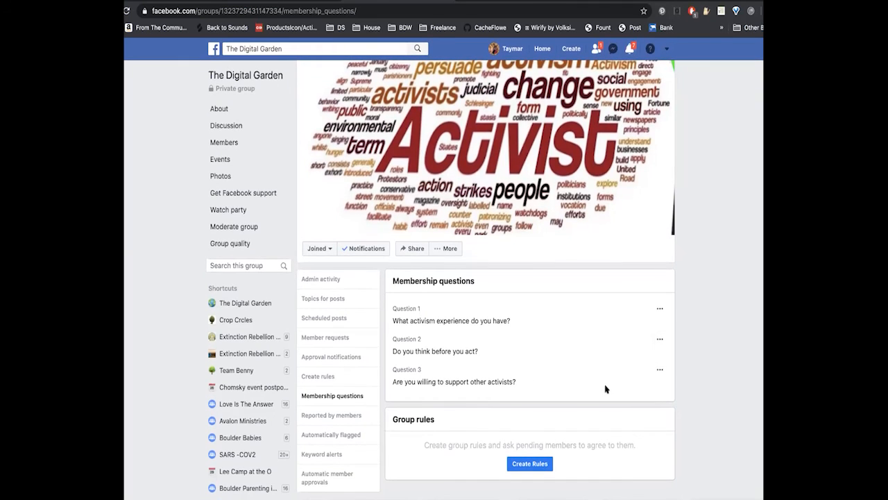
{"action": "left_click", "coordinate": [660, 370]}
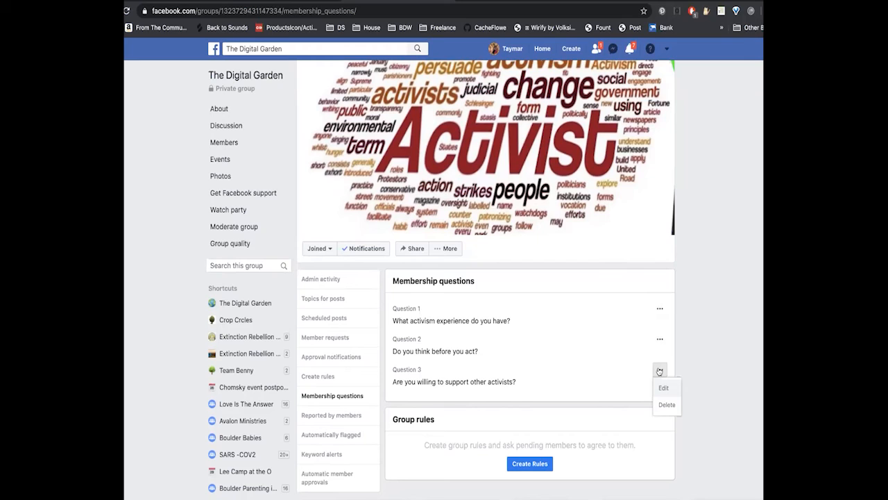
{"action": "left_click", "coordinate": [623, 357]}
{"action": "left_click", "coordinate": [660, 340]}
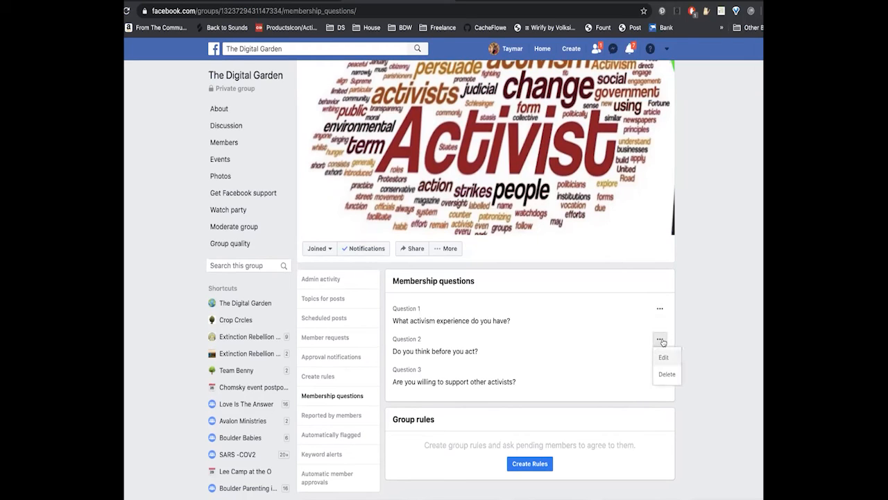
{"action": "left_click", "coordinate": [611, 338]}
{"action": "scroll", "coordinate": [601, 314], "scroll_direction": "down", "scroll_amount": 1}
{"action": "scroll", "coordinate": [574, 442], "scroll_direction": "down", "scroll_amount": 1}
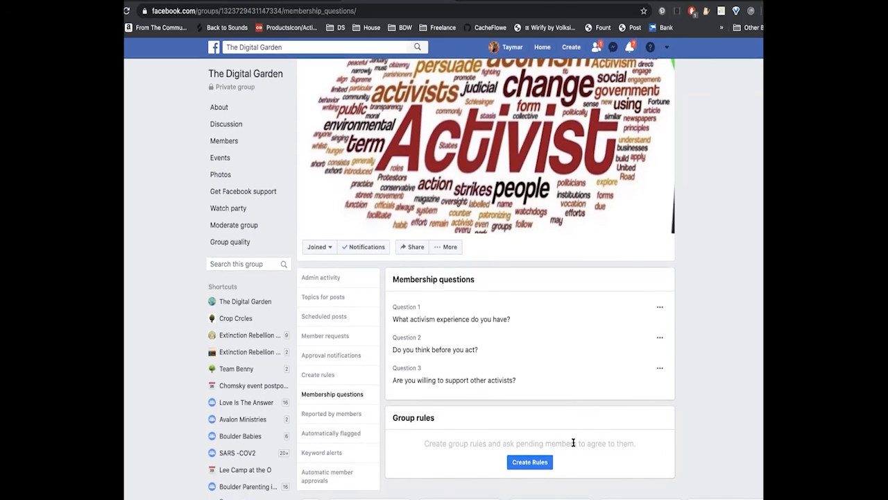
- Reword the second membership question to "What activism groups are you a part of?"
{"action": "left_click", "coordinate": [661, 341]}
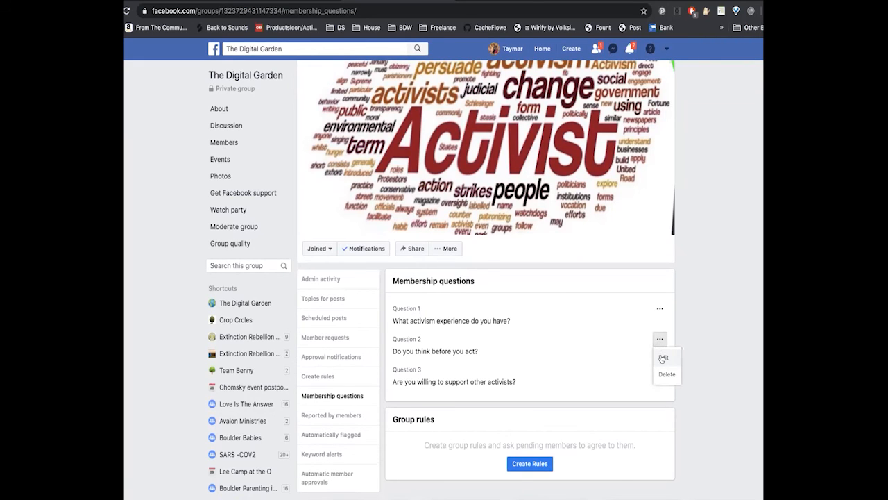
{"action": "left_click", "coordinate": [662, 355]}
{"action": "left_click", "coordinate": [436, 184]}
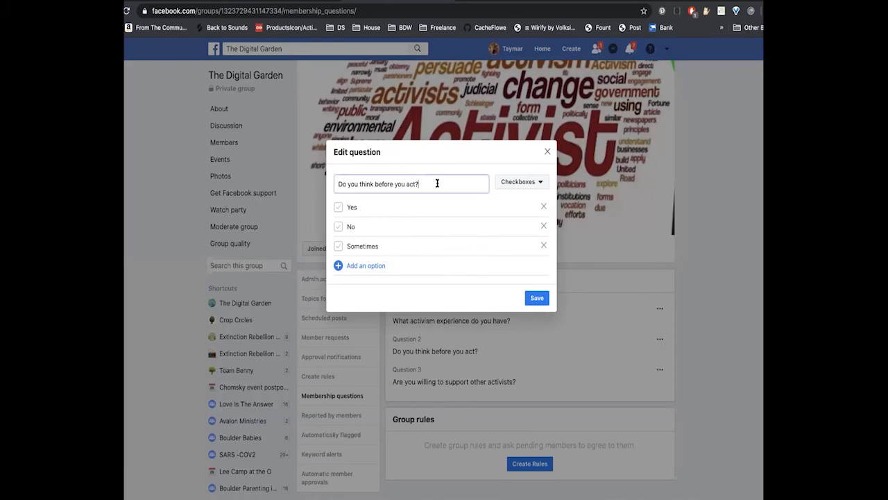
{"action": "triple_click", "coordinate": [414, 185]}
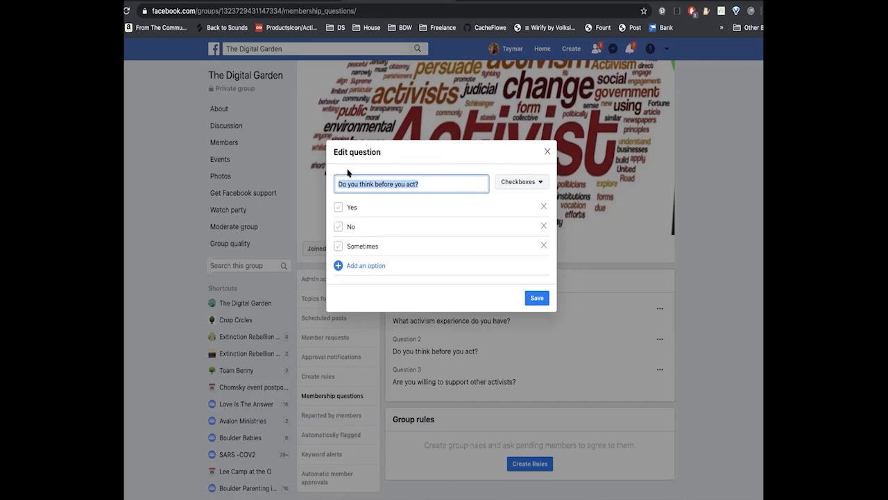
{"action": "type", "text": "What groups are "}
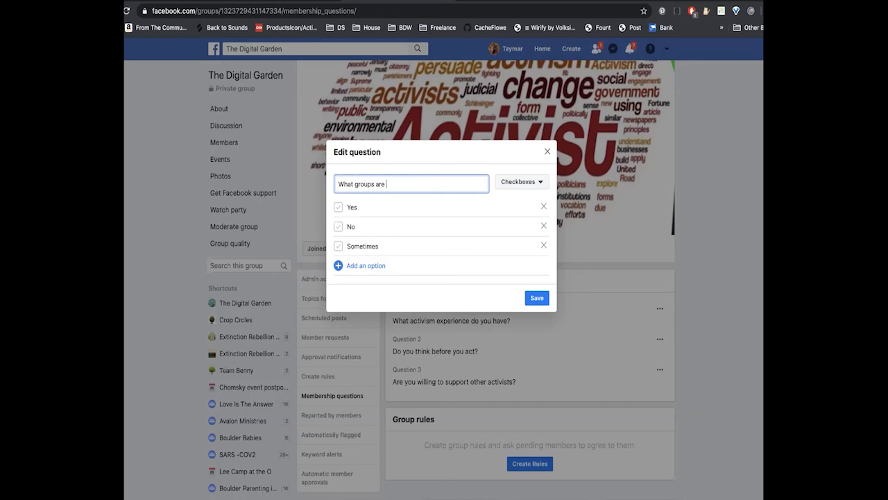
{"action": "type", "text": "you already"}
{"action": "key", "text": "BackSpace"}
{"action": "key", "text": "BackSpace"}
{"action": "key", "text": "BackSpace"}
{"action": "key", "text": "BackSpace"}
{"action": "key", "text": "BackSpace"}
{"action": "key", "text": "BackSpace"}
{"action": "type", "text": "part of?"}
{"action": "left_click", "coordinate": [354, 186]}
{"action": "type", "text": "activism"}
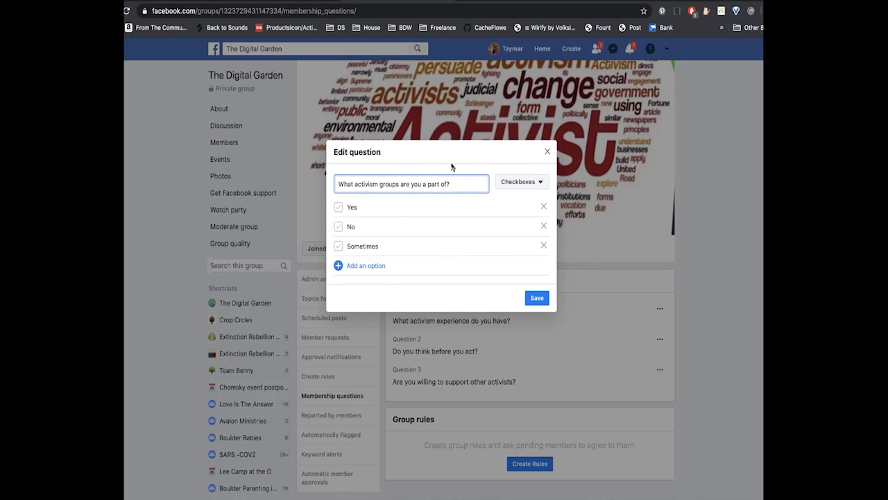
- Change the second question's answer type to Written answer and save the question
{"action": "left_click", "coordinate": [536, 183]}
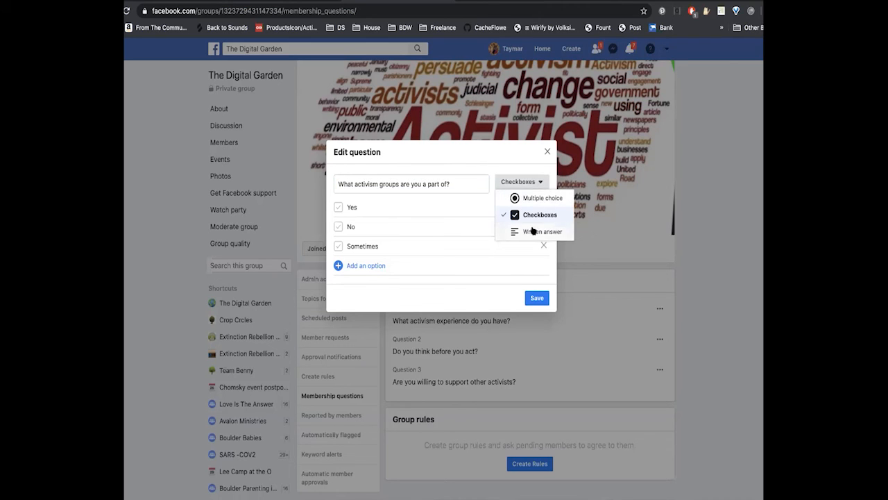
{"action": "left_click", "coordinate": [534, 229]}
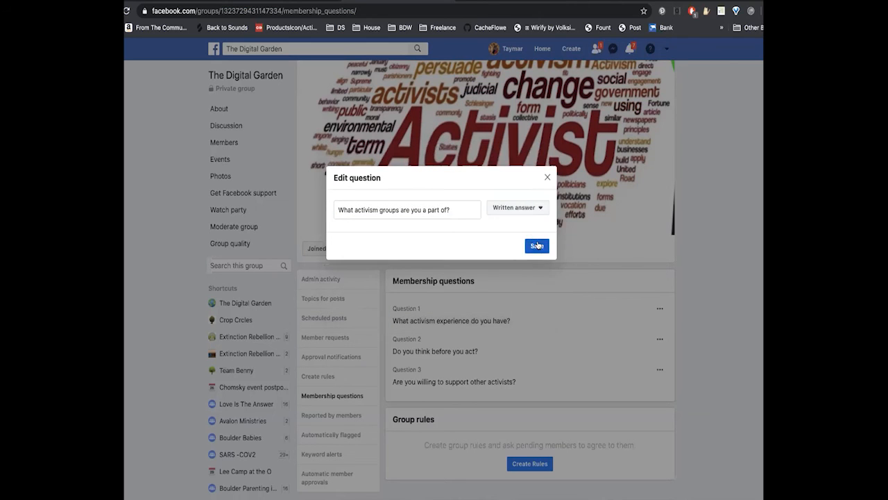
{"action": "left_click", "coordinate": [538, 246]}
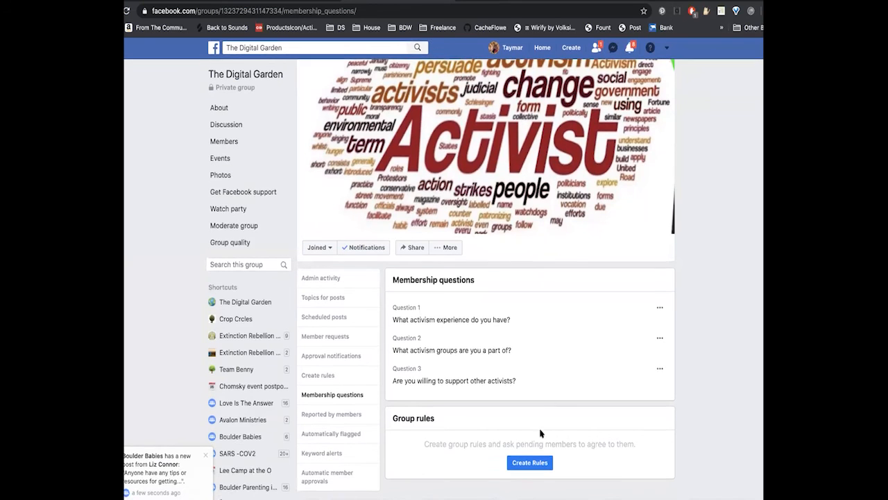
- Start a custom group rule and draft its title as "We ask our members to be peaceful, respectful and"
{"action": "left_click", "coordinate": [529, 463]}
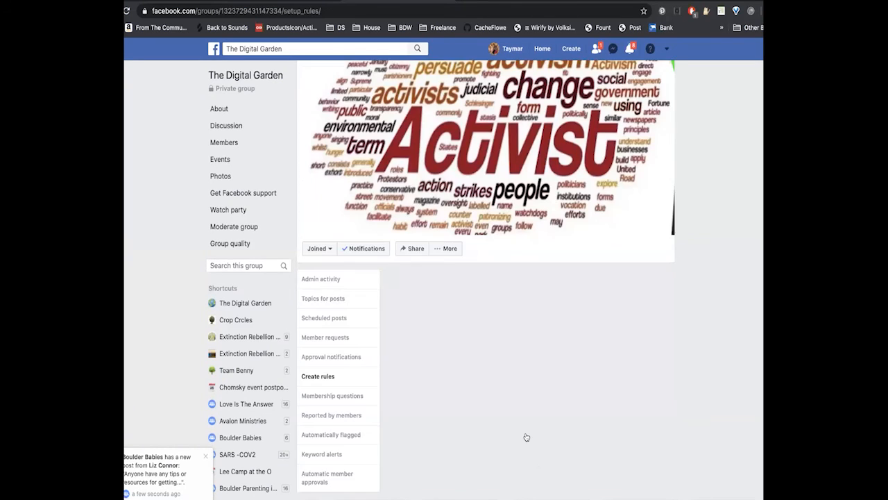
{"action": "scroll", "coordinate": [507, 400], "scroll_direction": "down", "scroll_amount": 2}
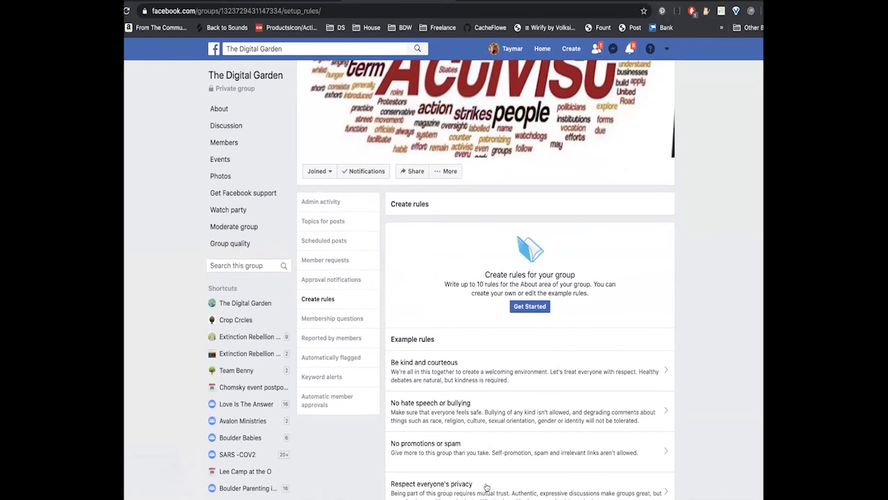
{"action": "left_click", "coordinate": [528, 307]}
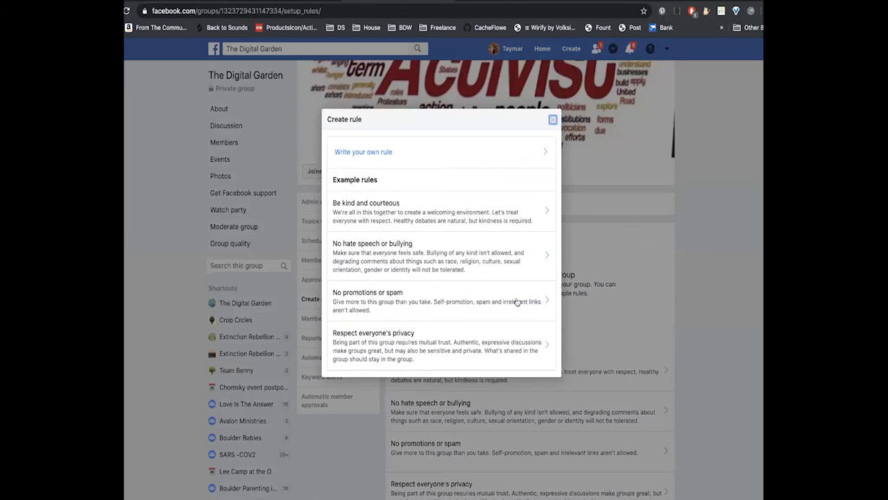
{"action": "left_click", "coordinate": [386, 152]}
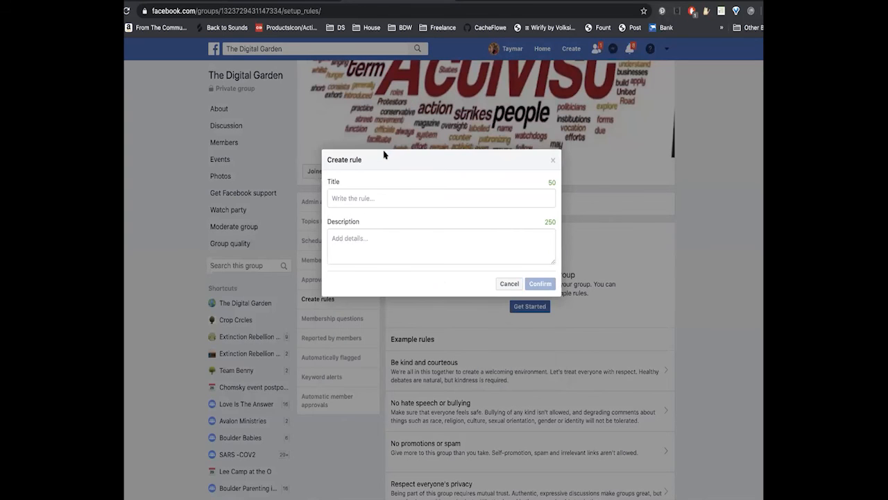
{"action": "left_click", "coordinate": [360, 198]}
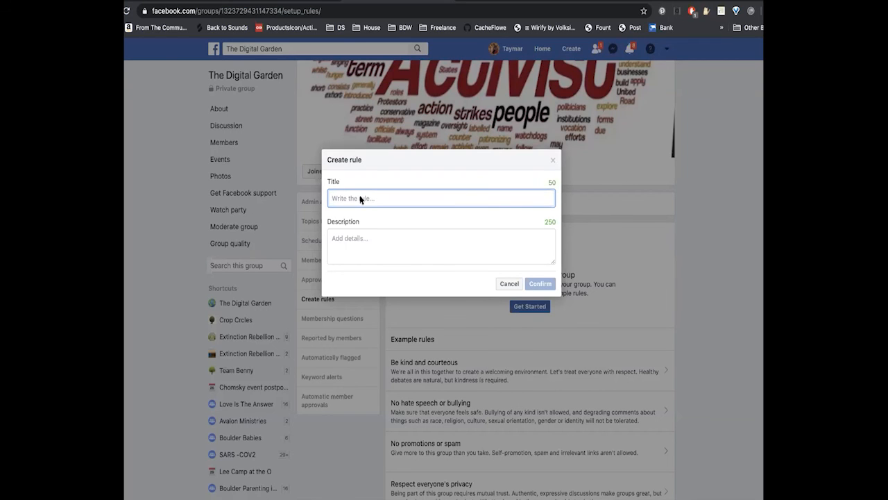
{"action": "type", "text": "P"}
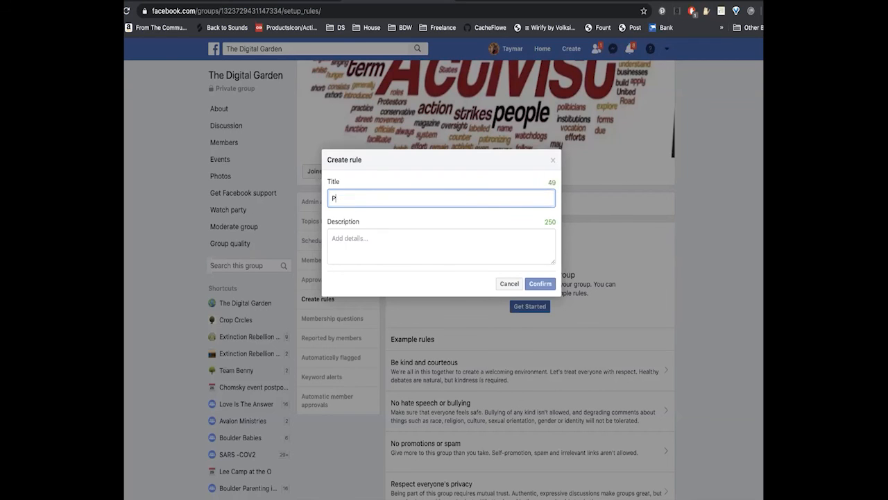
{"action": "type", "text": "eoce"}
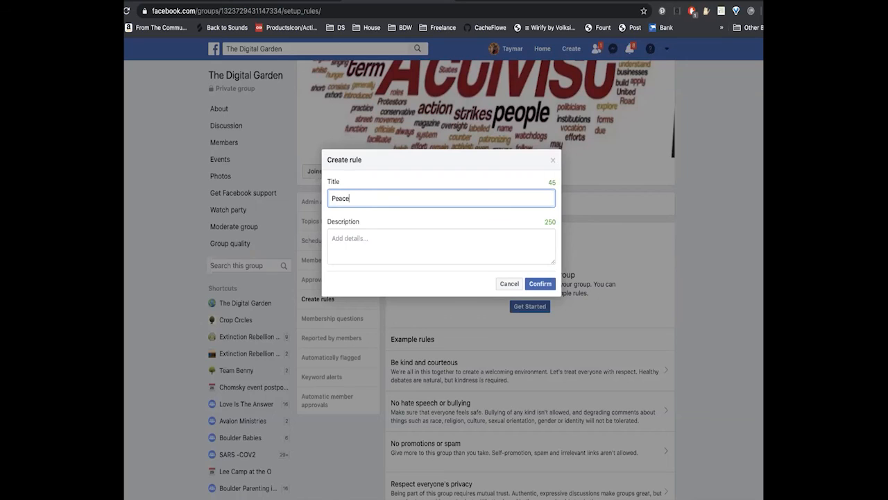
{"action": "type", "text": "ful"}
{"action": "key", "text": "BackSpace"}
{"action": "key", "text": "BackSpace"}
{"action": "key", "text": "BackSpace"}
{"action": "key", "text": "BackSpace"}
{"action": "key", "text": "BackSpace"}
{"action": "key", "text": "BackSpace"}
{"action": "key", "text": "BackSpace"}
{"action": "key", "text": "BackSpace"}
{"action": "type", "text": "We ask our members to be peaceful, respectful and"}
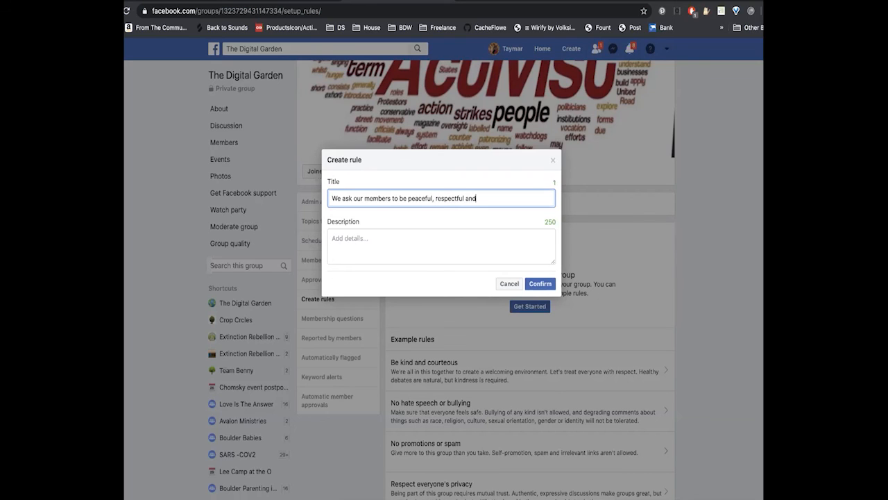
- Shorten the start of the rule title to "Be peaceful, respectful" and extend it with ", tolerant, open-minded"
{"action": "left_click_drag", "start_coordinate": [401, 197], "coordinate": [326, 200]}
{"action": "type", "text": "B"}
{"action": "left_click", "coordinate": [417, 197]}
{"action": "key", "text": "BackSpace"}
{"action": "key", "text": "BackSpace"}
{"action": "key", "text": "BackSpace"}
{"action": "key", "text": "BackSpace"}
{"action": "key", "text": "BackSpace"}
{"action": "type", "text": ", toler"}
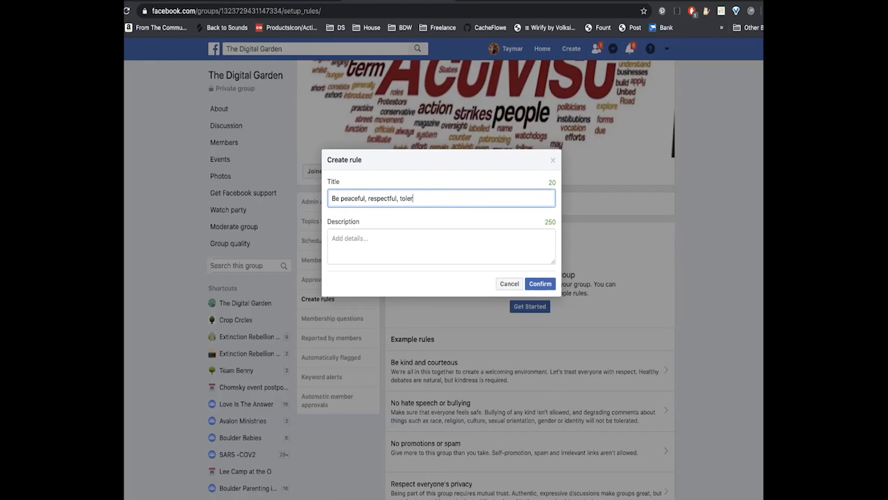
{"action": "type", "text": "ant, open-minded"}
{"action": "type", "text": "co"}
{"action": "key", "text": "BackSpace"}
- Replace the comma before "open-minded" in the rule title with "and"
{"action": "key", "text": "BackSpace"}
{"action": "left_click", "coordinate": [423, 199]}
{"action": "key", "text": "BackSpace"}
{"action": "key", "text": "BackSpace"}
{"action": "type", "text": "ANd"}
{"action": "key", "text": "BackSpace"}
{"action": "key", "text": "BackSpace"}
{"action": "key", "text": "BackSpace"}
{"action": "type", "text": "n"}
{"action": "key", "text": "BackSpace"}
{"action": "key", "text": "BackSpace"}
{"action": "type", "text": "and"}
- Begin the rule's description with "We expect cooperative participation with"
{"action": "left_click", "coordinate": [400, 251]}
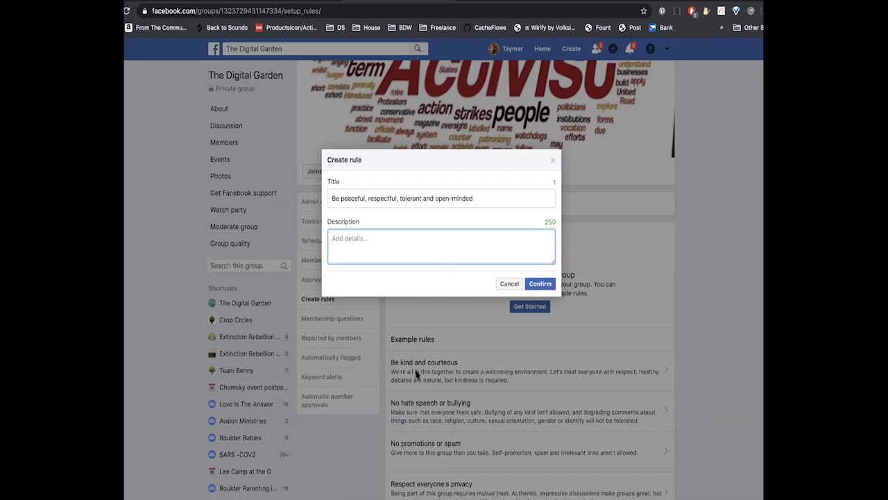
{"action": "type", "text": "We expec"}
{"action": "type", "text": "t our members t"}
{"action": "type", "text": "o "}
{"action": "type", "text": "c"}
{"action": "type", "text": "h"}
{"action": "key", "text": "BackSpace"}
{"action": "key", "text": "BackSpace"}
{"action": "key", "text": "BackSpace"}
{"action": "key", "text": "BackSpace"}
{"action": "key", "text": "BackSpace"}
{"action": "key", "text": "BackSpace"}
{"action": "key", "text": "BackSpace"}
{"action": "key", "text": "BackSpace"}
{"action": "key", "text": "BackSpace"}
{"action": "key", "text": "BackSpace"}
{"action": "key", "text": "BackSpace"}
{"action": "key", "text": "BackSpace"}
{"action": "key", "text": "BackSpace"}
{"action": "key", "text": "BackSpace"}
{"action": "key", "text": "BackSpace"}
{"action": "key", "text": "BackSpace"}
{"action": "type", "text": "cooperative participa"}
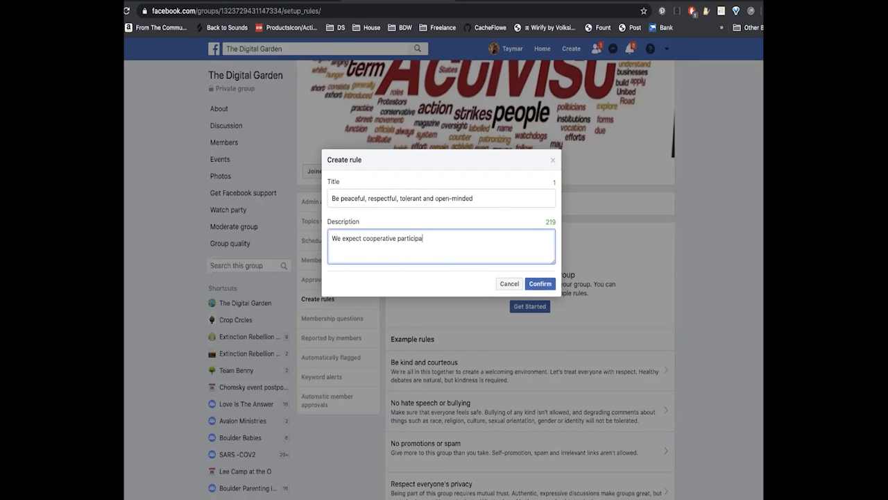
{"action": "type", "text": "tion with an open heart and mind for"}
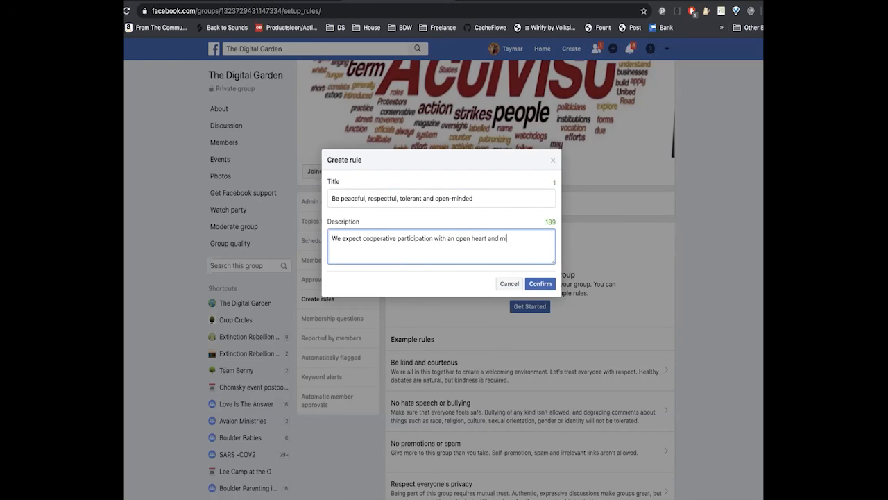
- Complete the description with "an open heart and mind from our members." and save the first rule
{"action": "key", "text": "BackSpace"}
{"action": "key", "text": "BackSpace"}
{"action": "type", "text": "rom our members."}
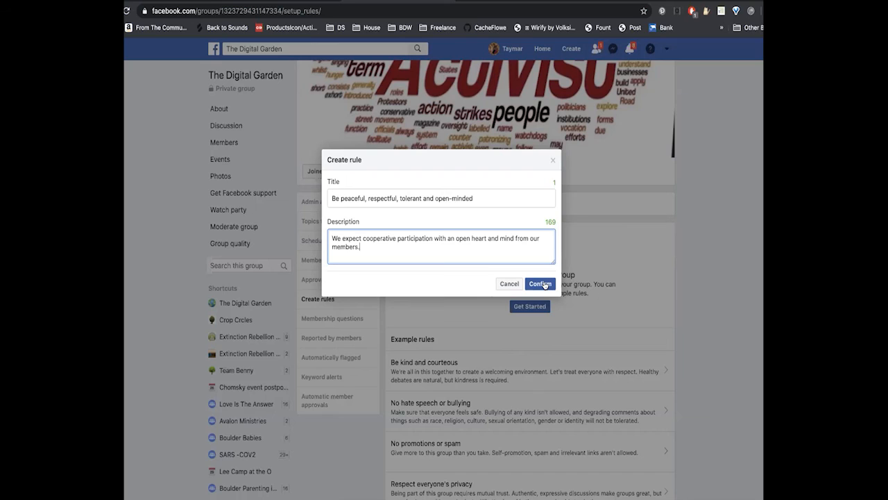
{"action": "type", "text": "Keep you"}
{"action": "key", "text": "BackSpace"}
{"action": "key", "text": "BackSpace"}
{"action": "key", "text": "BackSpace"}
{"action": "key", "text": "BackSpace"}
{"action": "key", "text": "BackSpace"}
{"action": "key", "text": "BackSpace"}
{"action": "key", "text": "BackSpace"}
{"action": "key", "text": "BackSpace"}
{"action": "left_click", "coordinate": [548, 283]}
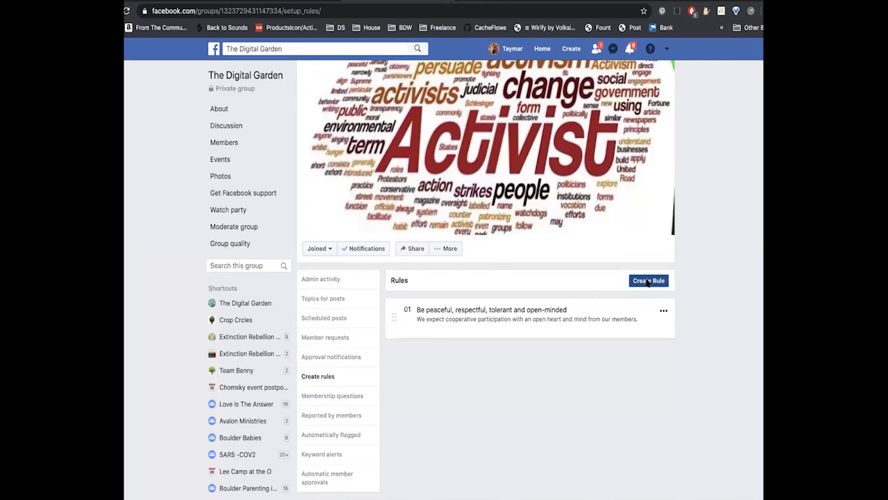
- Start a second custom group rule titled "Participate"
{"action": "left_click", "coordinate": [641, 281]}
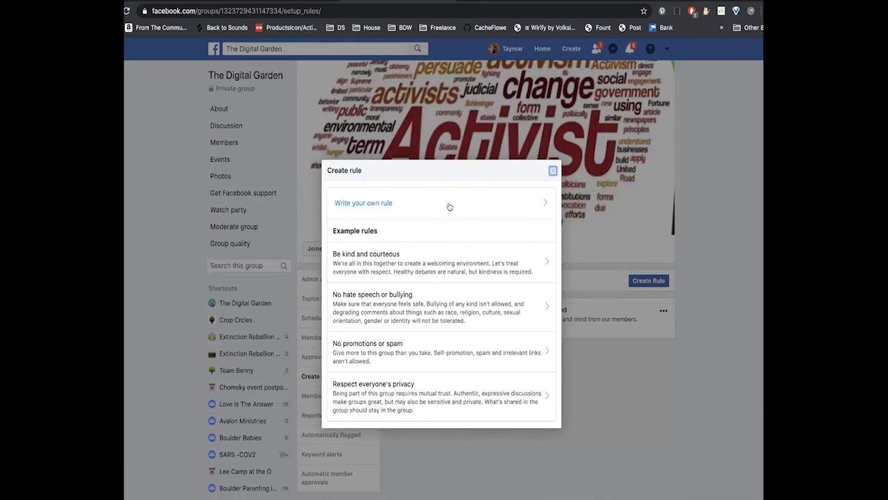
{"action": "left_click", "coordinate": [390, 201]}
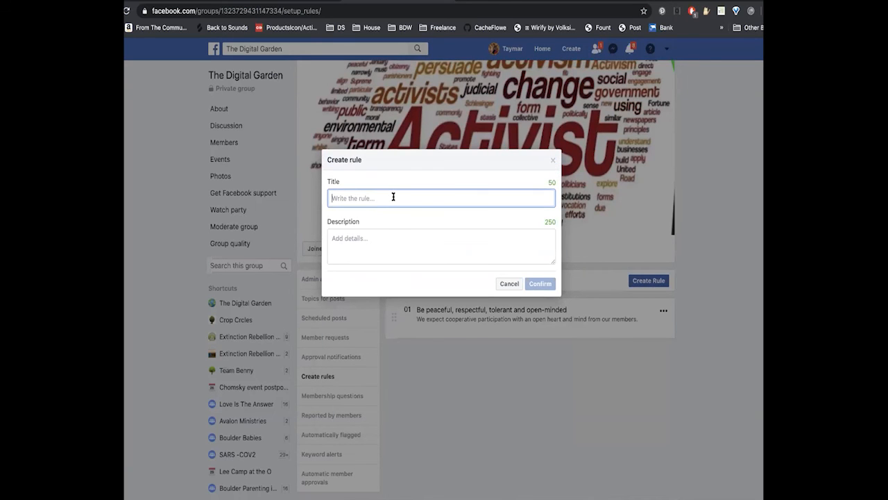
{"action": "type", "text": "Participate"}
- Begin the second rule's description with "Keep your commitments, help others by supporting their actions,"
{"action": "left_click", "coordinate": [381, 233]}
{"action": "type", "text": "Keep you"}
{"action": "type", "text": "r commitments, "}
{"action": "type", "text": "c"}
{"action": "key", "text": "BackSpace"}
{"action": "type", "text": "help others"}
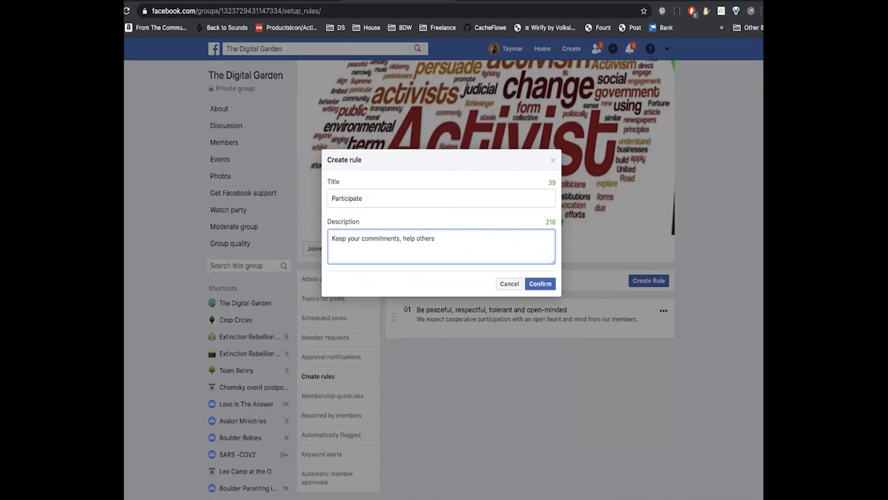
{"action": "type", "text": " by supporting their actions,"}
- Continue the second rule's description with "protect the privacy of others when they ask"
{"action": "type", "text": "p"}
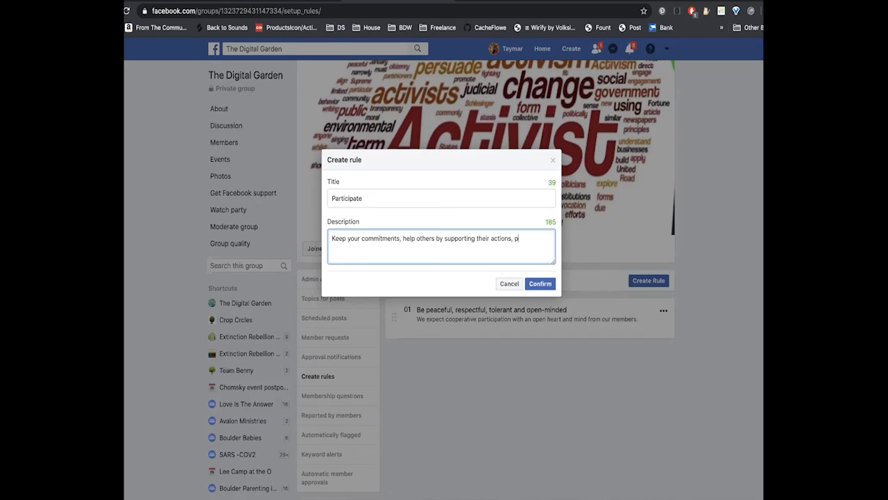
{"action": "key", "text": "BackSpace"}
{"action": "type", "text": "resep"}
{"action": "key", "text": "BackSpace"}
{"action": "key", "text": "BackSpace"}
{"action": "key", "text": "BackSpace"}
{"action": "key", "text": "BackSpace"}
{"action": "key", "text": "BackSpace"}
{"action": "type", "text": "protect th"}
{"action": "type", "text": "e privacies"}
{"action": "key", "text": "BackSpace"}
{"action": "key", "text": "BackSpace"}
{"action": "key", "text": "BackSpace"}
{"action": "key", "text": "BackSpace"}
{"action": "type", "text": "y of others when they ask"}
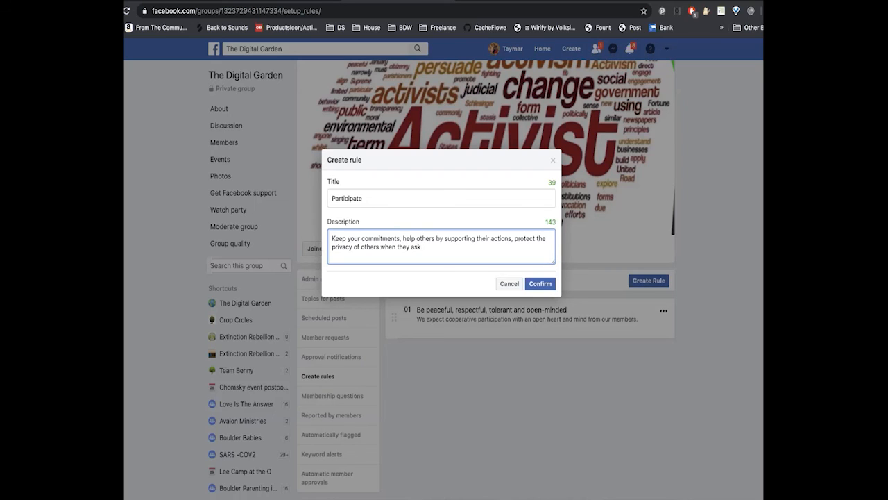
- Reword the end of the privacy clause to "when requested," in the second rule's description
{"action": "key", "text": "BackSpace"}
{"action": "key", "text": "BackSpace"}
{"action": "key", "text": "BackSpace"}
{"action": "key", "text": "BackSpace"}
{"action": "key", "text": "BackSpace"}
{"action": "key", "text": "BackSpace"}
{"action": "key", "text": "BackSpace"}
{"action": "key", "text": "BackSpace"}
{"action": "key", "text": "BackSpace"}
{"action": "key", "text": "BackSpace"}
{"action": "key", "text": "BackSpace"}
{"action": "key", "text": "BackSpace"}
{"action": "key", "text": "BackSpace"}
{"action": "type", "text": "and"}
{"action": "key", "text": "BackSpace"}
{"action": "key", "text": "BackSpace"}
{"action": "key", "text": "BackSpace"}
{"action": "key", "text": "BackSpace"}
{"action": "type", "text": "."}
{"action": "key", "text": "BackSpace"}
{"action": "type", "text": "when requested, share content"}
- Complete the description with "help share content when requested, keep confidentiality." and save the "Participate" rule
{"action": "key", "text": "BackSpace"}
{"action": "key", "text": "BackSpace"}
{"action": "key", "text": "BackSpace"}
{"action": "key", "text": "BackSpace"}
{"action": "key", "text": "BackSpace"}
{"action": "key", "text": "BackSpace"}
{"action": "key", "text": "BackSpace"}
{"action": "key", "text": "BackSpace"}
{"action": "key", "text": "BackSpace"}
{"action": "key", "text": "BackSpace"}
{"action": "key", "text": "BackSpace"}
{"action": "key", "text": "BackSpace"}
{"action": "key", "text": "BackSpace"}
{"action": "key", "text": "BackSpace"}
{"action": "type", "text": "help share content "}
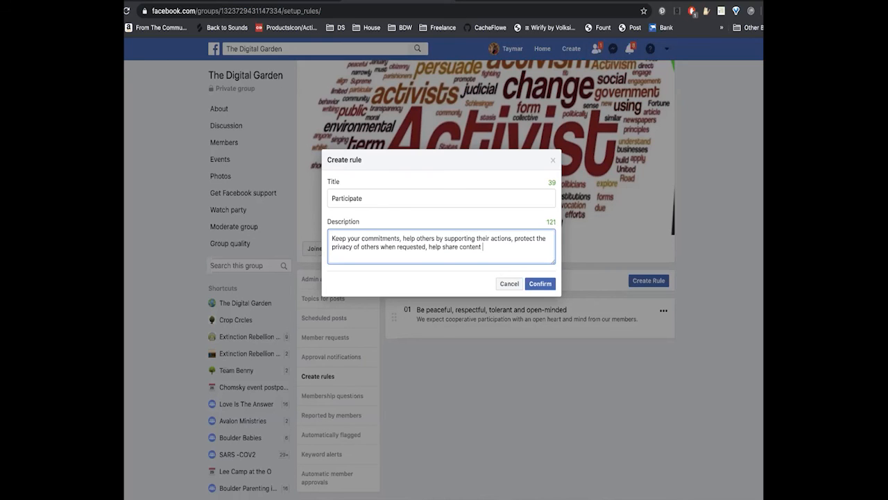
{"action": "type", "text": "when reqw"}
{"action": "key", "text": "BackSpace"}
{"action": "type", "text": "uested, keep confidentiality."}
{"action": "left_click", "coordinate": [541, 284]}
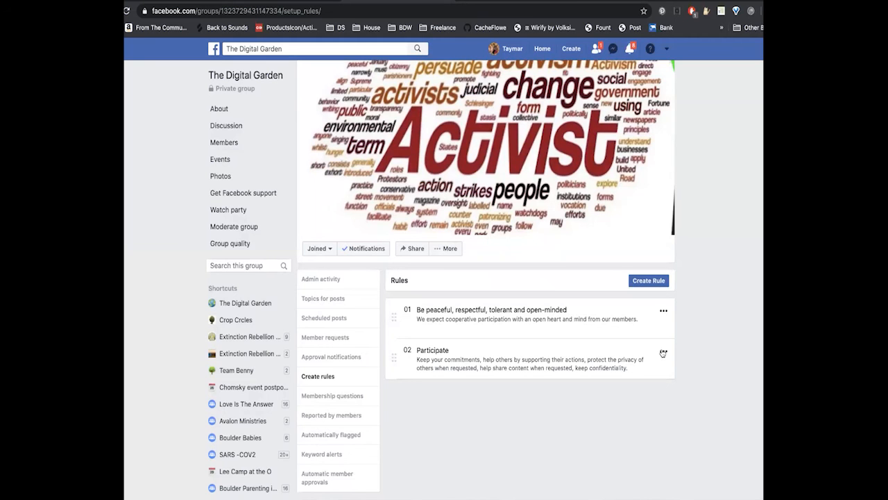
- Start a custom third group rule and title it "Do your research"
{"action": "left_click", "coordinate": [649, 280]}
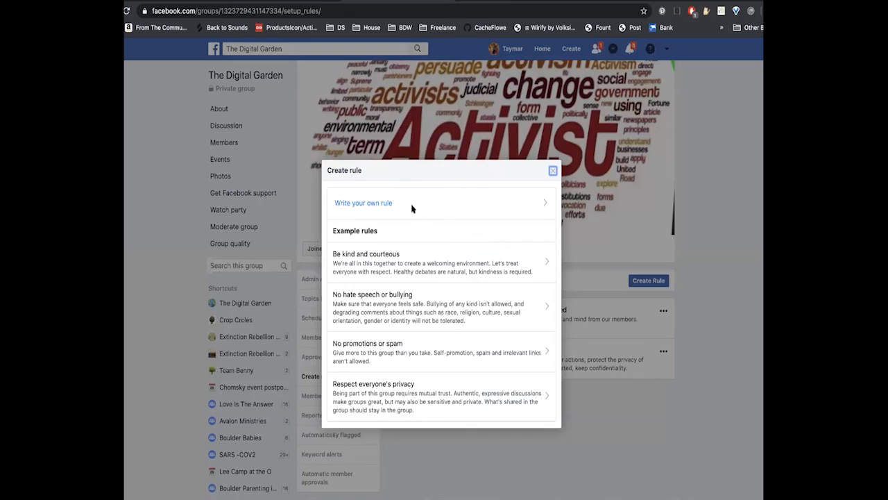
{"action": "left_click", "coordinate": [412, 204]}
{"action": "left_click", "coordinate": [403, 198]}
{"action": "type", "text": "Do"}
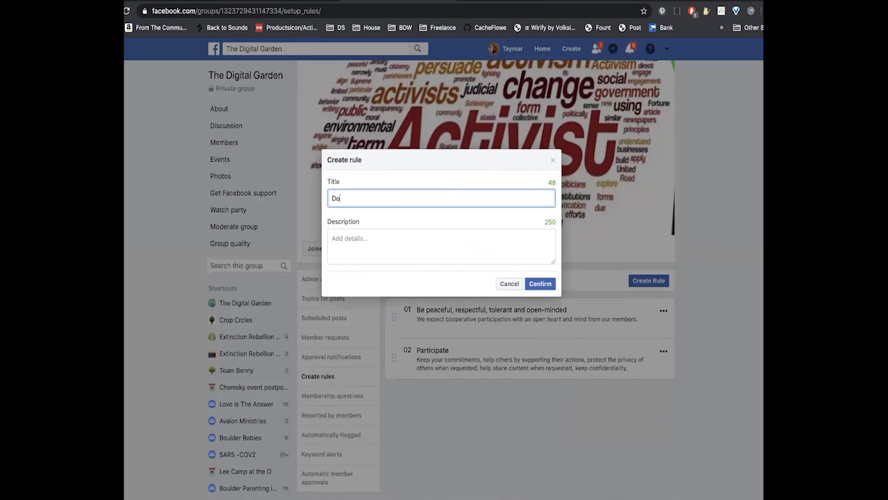
{"action": "type", "text": " your research"}
- Begin the third rule's description with "Don't spread misinformation, make sure what you ask others to share"
{"action": "left_click", "coordinate": [371, 235]}
{"action": "type", "text": "Don't"}
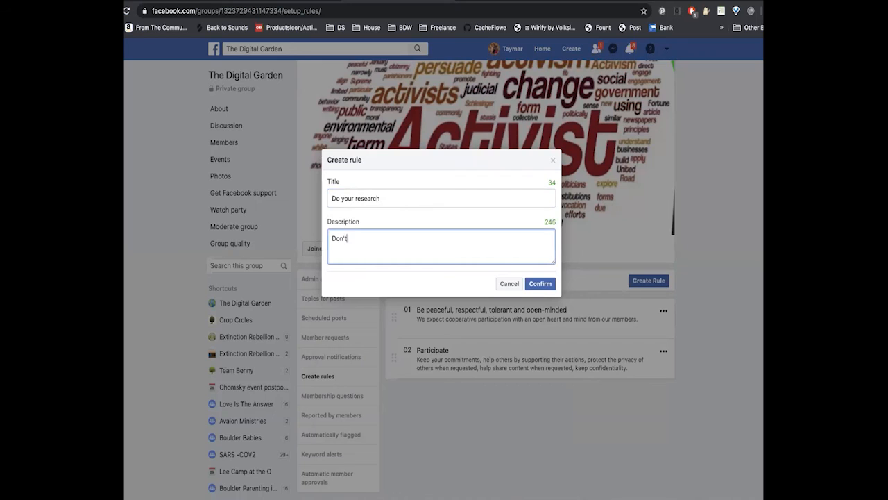
{"action": "type", "text": " spread misinformation, make sure"}
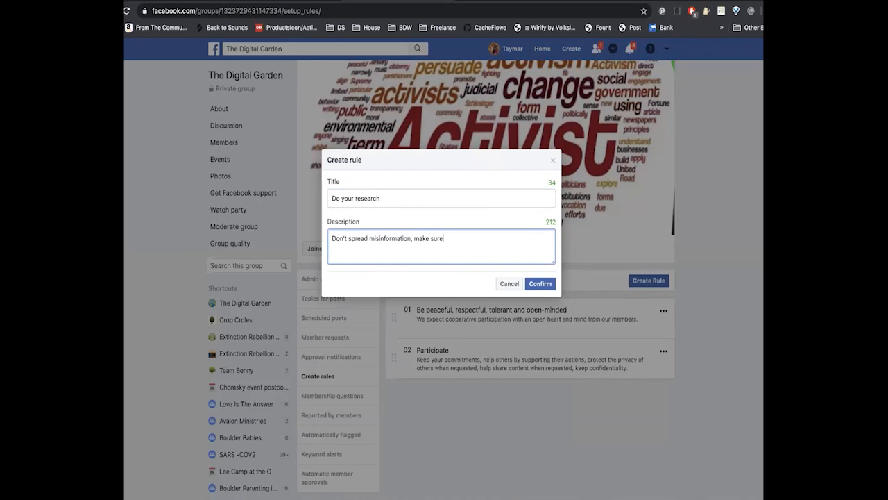
{"action": "type", "text": " what you ask others to share ahs"}
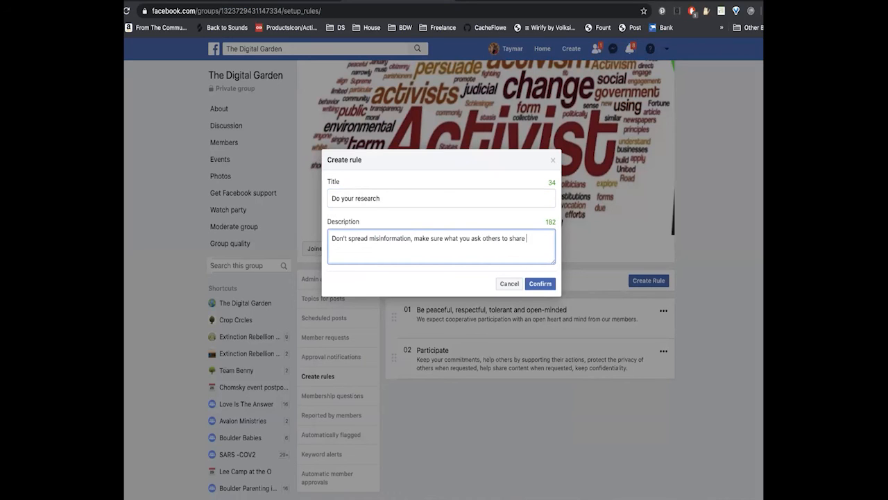
- Continue the third rule's description with "has been verified by a reliable source."
{"action": "key", "text": "BackSpace"}
{"action": "key", "text": "BackSpace"}
{"action": "key", "text": "BackSpace"}
{"action": "type", "text": "has been cv"}
{"action": "key", "text": "BackSpace"}
{"action": "key", "text": "BackSpace"}
{"action": "type", "text": "verified by a reliable source."}
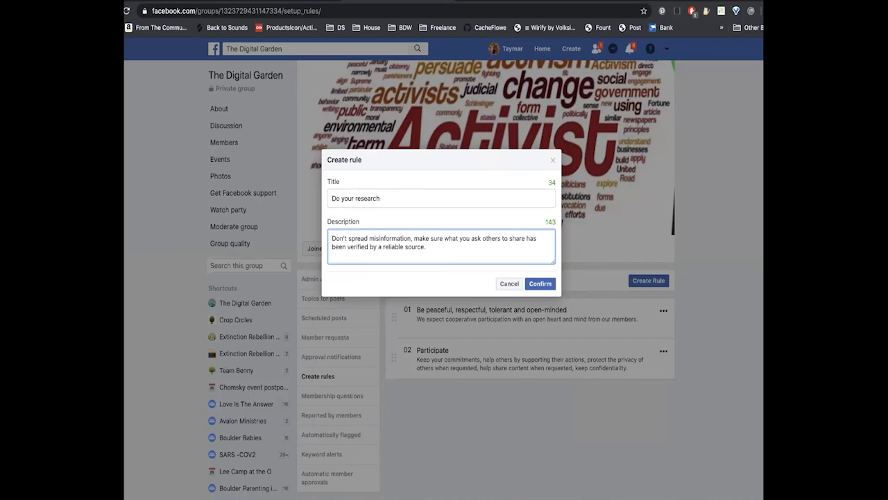
- Add the closing sentence "Tell the truth." to the description and save the "Do your research" rule
{"action": "type", "text": "all"}
{"action": "key", "text": "BackSpace"}
{"action": "key", "text": "BackSpace"}
{"action": "key", "text": "BackSpace"}
{"action": "key", "text": "BackSpace"}
{"action": "key", "text": "BackSpace"}
{"action": "type", "text": ".T"}
{"action": "key", "text": "BackSpace"}
{"action": "key", "text": "BackSpace"}
{"action": "type", "text": ". Tell the tur"}
{"action": "key", "text": "BackSpace"}
{"action": "key", "text": "BackSpace"}
{"action": "type", "text": "ruth, b"}
{"action": "key", "text": "BackSpace"}
{"action": "key", "text": "BackSpace"}
{"action": "key", "text": "BackSpace"}
{"action": "type", "text": "."}
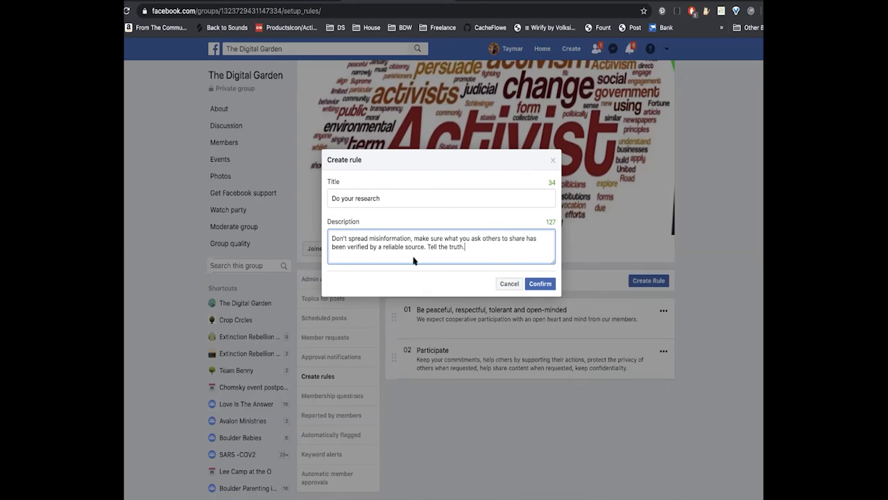
{"action": "left_click", "coordinate": [537, 284]}
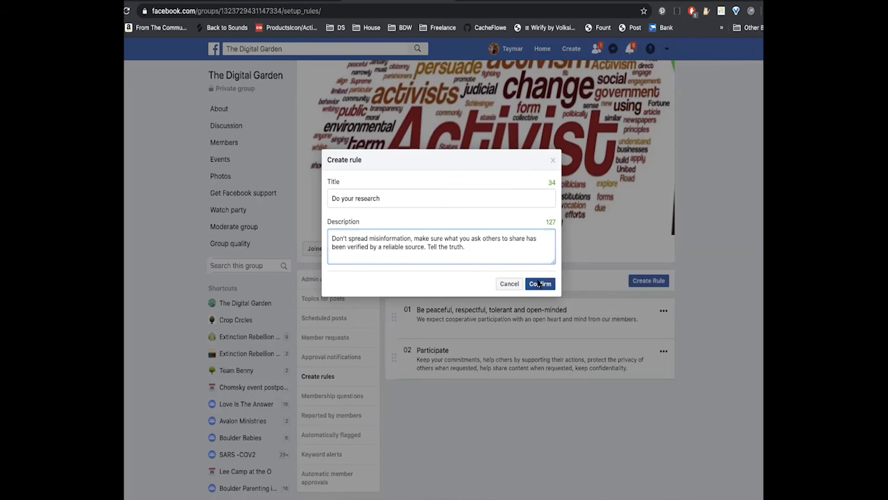
- Start a custom fourth group rule and title it "Have patience"
{"action": "left_click", "coordinate": [648, 280]}
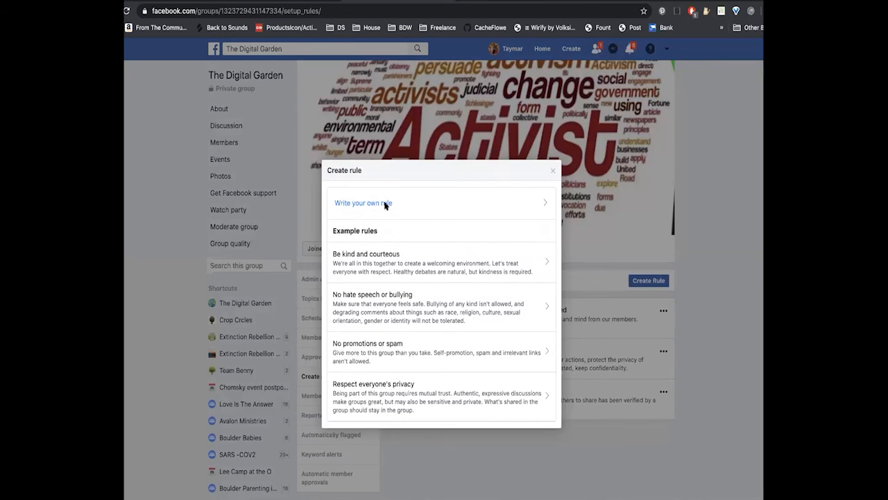
{"action": "left_click", "coordinate": [386, 204]}
{"action": "type", "text": "Have I"}
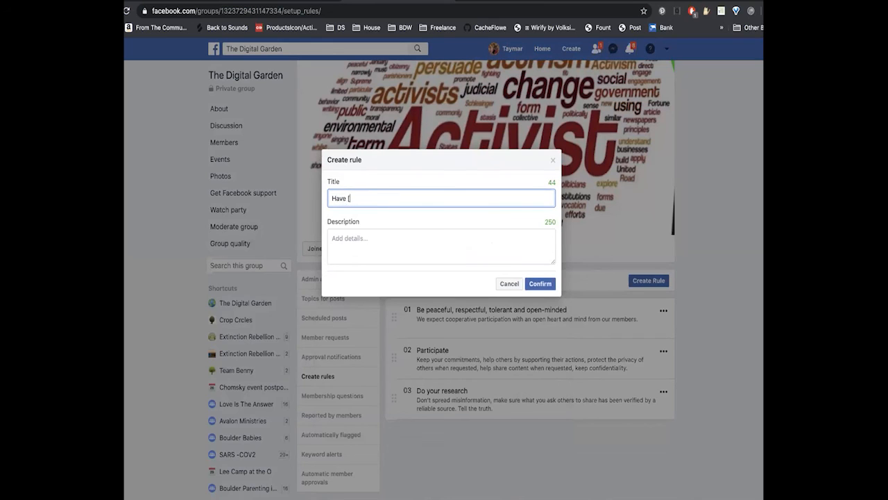
{"action": "key", "text": "BackSpace"}
{"action": "type", "text": "patience"}
- Describe the rule as "Think before you respond, don't get frustrated when things don't happen right away." and save it
{"action": "left_click", "coordinate": [363, 232]}
{"action": "type", "text": "Think before you respond,"}
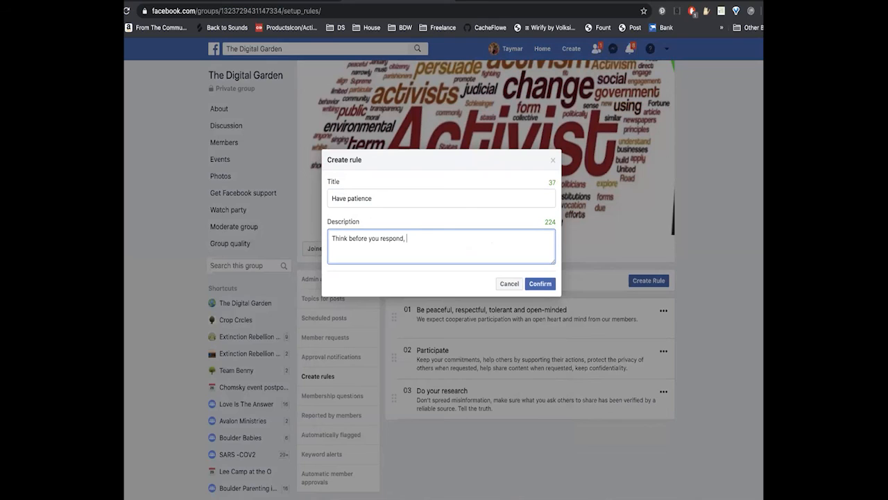
{"action": "type", "text": "don't get frustrated when things don't happen right away"}
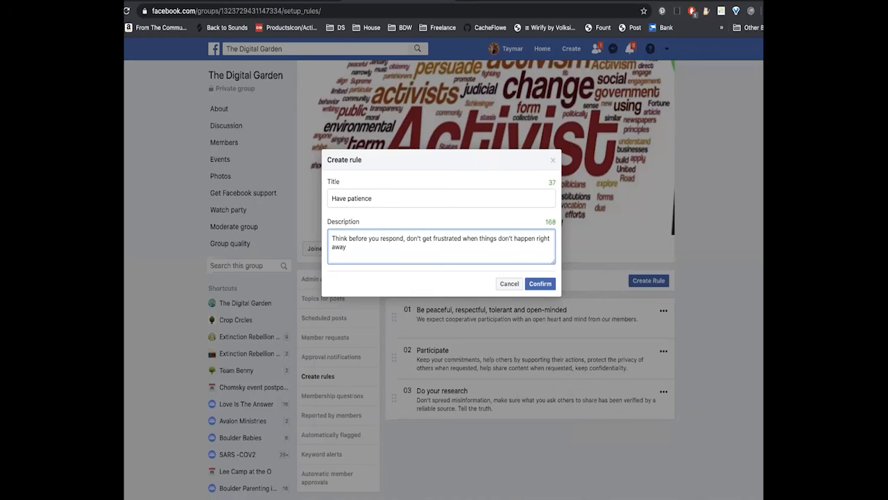
{"action": "type", "text": "."}
{"action": "left_click", "coordinate": [546, 283]}
{"action": "left_click", "coordinate": [648, 281]}
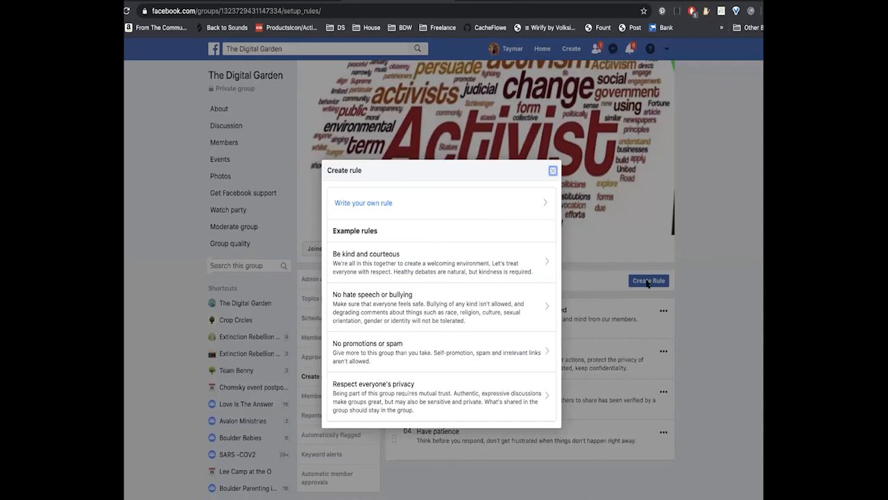
{"action": "left_click", "coordinate": [516, 207]}
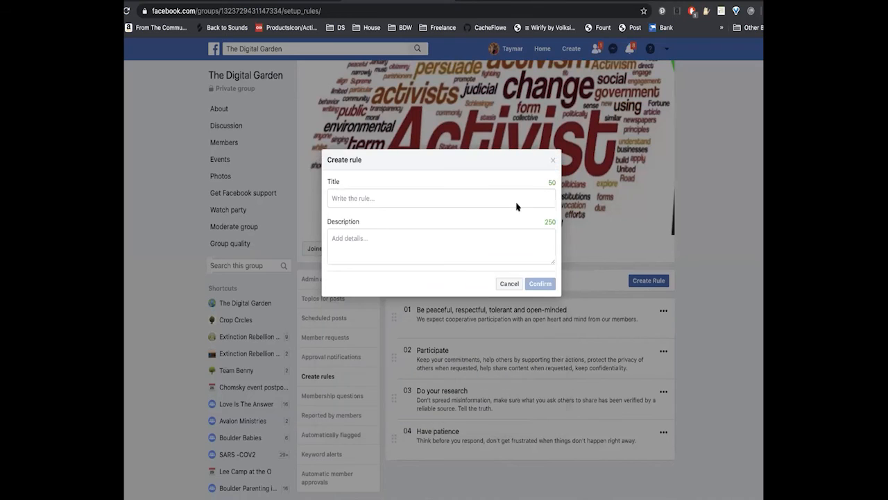
{"action": "left_click", "coordinate": [479, 195]}
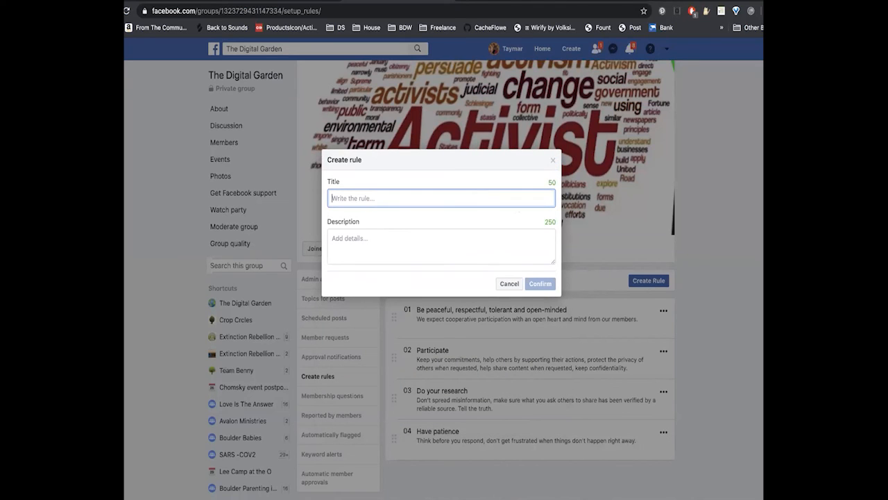
{"action": "type", "text": "Develo"}
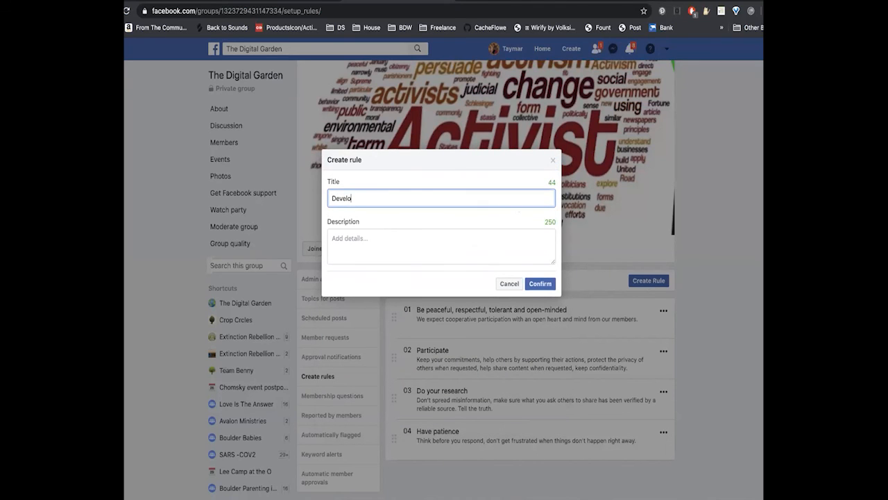
{"action": "type", "text": "p community"}
{"action": "key", "text": "BackSpace"}
{"action": "key", "text": "BackSpace"}
{"action": "key", "text": "BackSpace"}
{"action": "key", "text": "BackSpace"}
{"action": "key", "text": "BackSpace"}
{"action": "key", "text": "BackSpace"}
{"action": "key", "text": "BackSpace"}
{"action": "key", "text": "BackSpace"}
{"action": "key", "text": "BackSpace"}
{"action": "key", "text": "BackSpace"}
{"action": "key", "text": "BackSpace"}
{"action": "key", "text": "BackSpace"}
{"action": "key", "text": "BackSpace"}
{"action": "key", "text": "BackSpace"}
{"action": "key", "text": "BackSpace"}
{"action": "key", "text": "BackSpace"}
{"action": "key", "text": "BackSpace"}
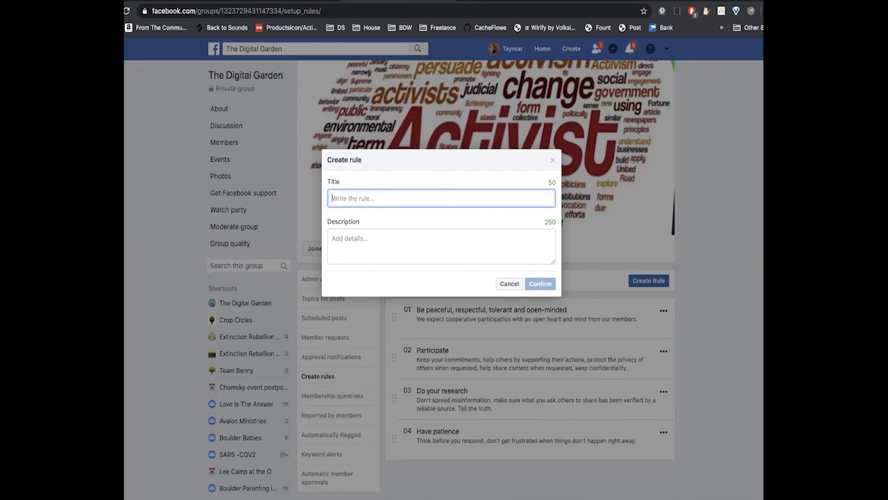
{"action": "type", "text": "P"}
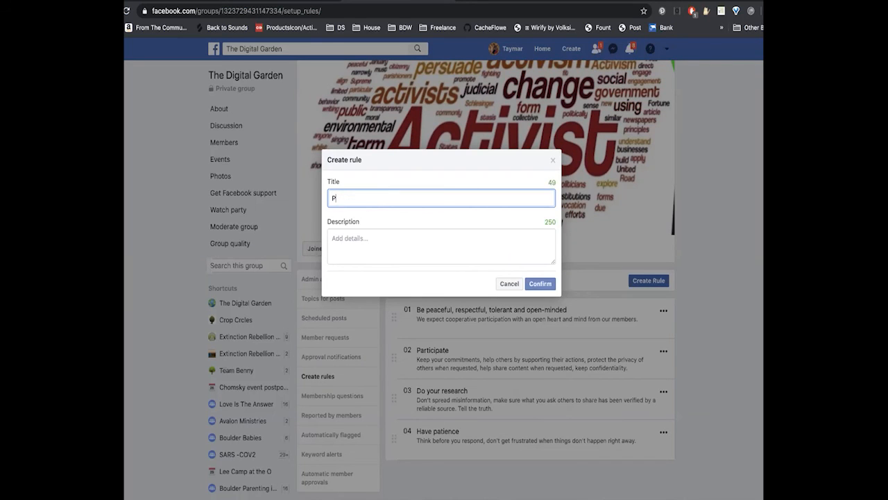
{"action": "type", "text": "rovide Support"}
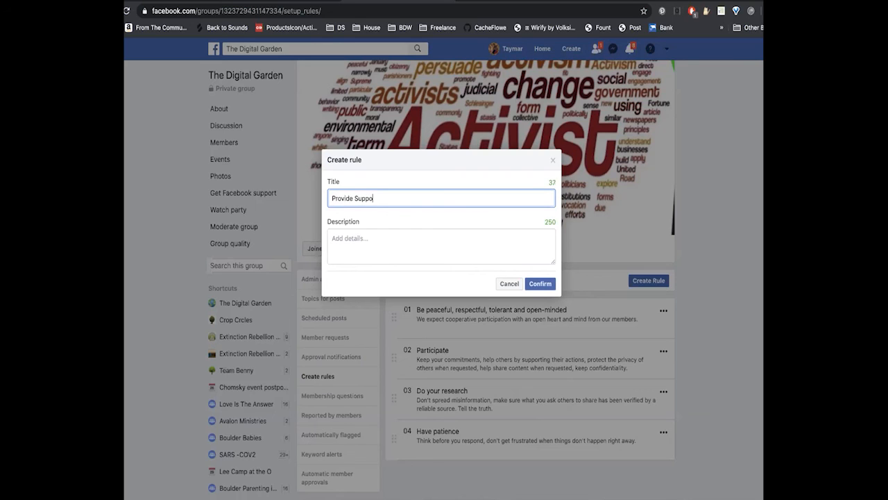
{"action": "key", "text": "BackSpace"}
{"action": "key", "text": "BackSpace"}
{"action": "key", "text": "BackSpace"}
{"action": "key", "text": "BackSpace"}
{"action": "key", "text": "BackSpace"}
{"action": "key", "text": "BackSpace"}
{"action": "key", "text": "BackSpace"}
{"action": "key", "text": "BackSpace"}
{"action": "key", "text": "BackSpace"}
{"action": "key", "text": "BackSpace"}
{"action": "key", "text": "BackSpace"}
{"action": "key", "text": "BackSpace"}
{"action": "key", "text": "BackSpace"}
{"action": "key", "text": "BackSpace"}
{"action": "key", "text": "BackSpace"}
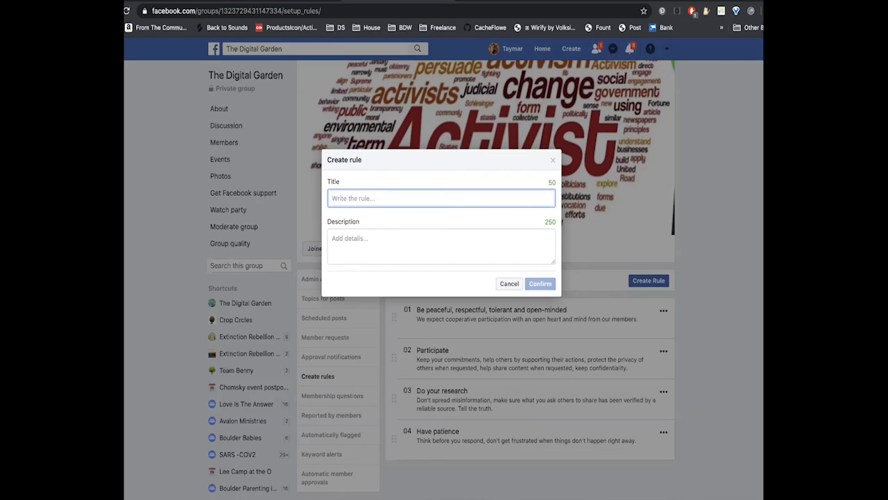
{"action": "type", "text": "Be"}
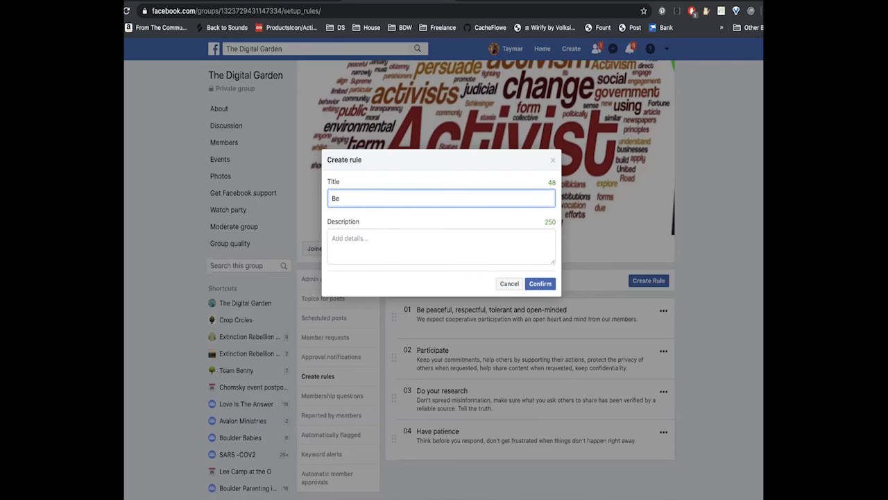
{"action": "key", "text": "BackSpace"}
{"action": "key", "text": "BackSpace"}
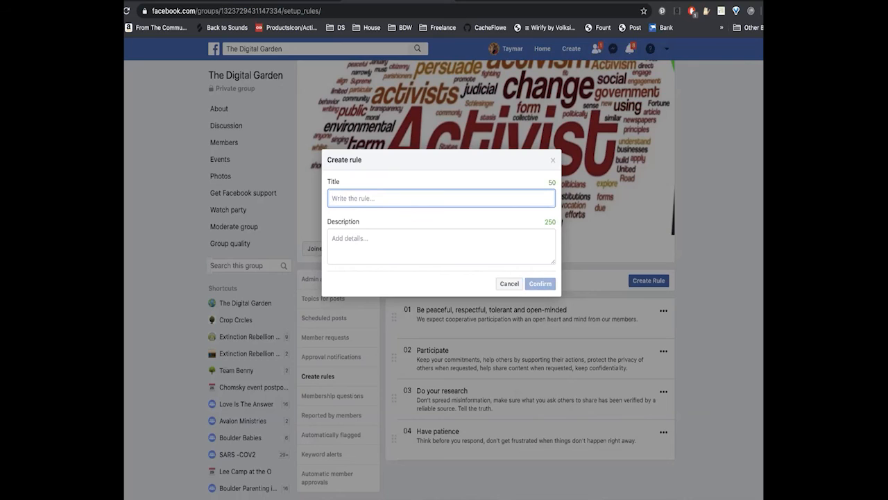
{"action": "type", "text": "Pro"}
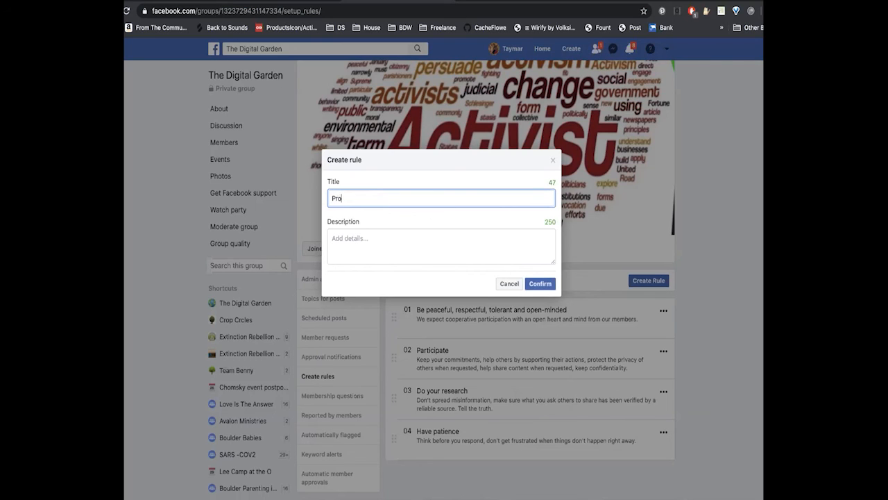
{"action": "type", "text": "mote trust"}
{"action": "left_click", "coordinate": [511, 284]}
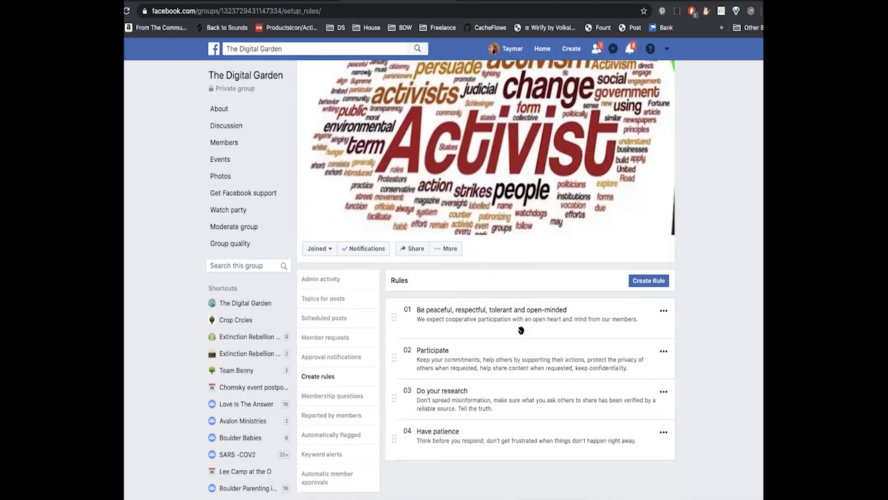
- Edit the "Do your research" rule and change its title to "Promote Trust"
{"action": "left_click", "coordinate": [663, 394]}
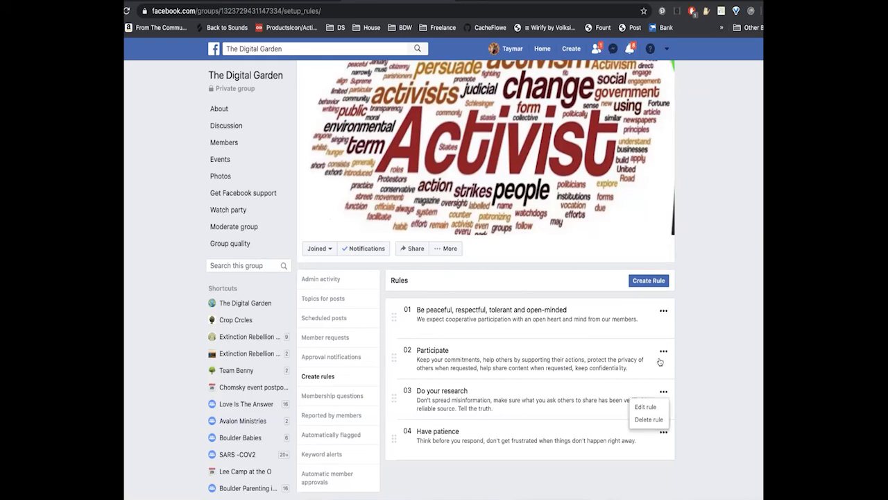
{"action": "left_click", "coordinate": [645, 407]}
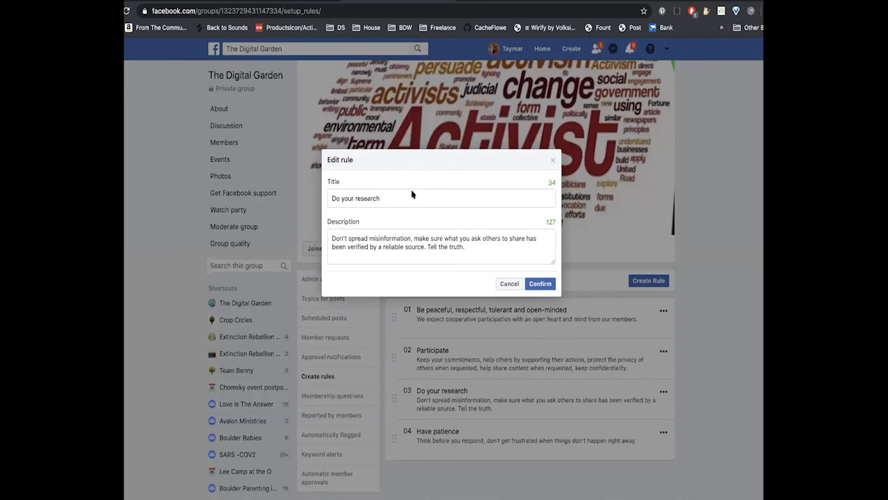
{"action": "left_click_drag", "start_coordinate": [406, 199], "coordinate": [331, 197]}
{"action": "type", "text": "Promote Trust"}
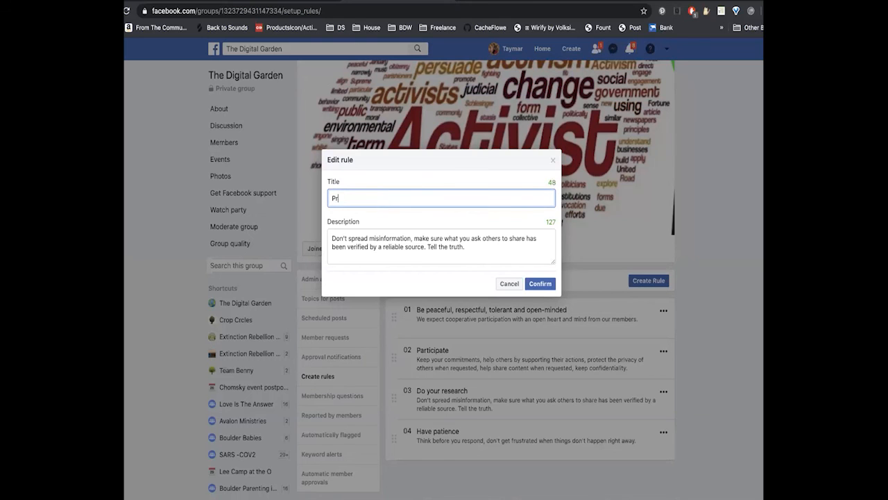
- Insert "Do your research." at the start of the rule's description and save the edited rule
{"action": "left_click", "coordinate": [331, 239]}
{"action": "type", "text": "Do your research"}
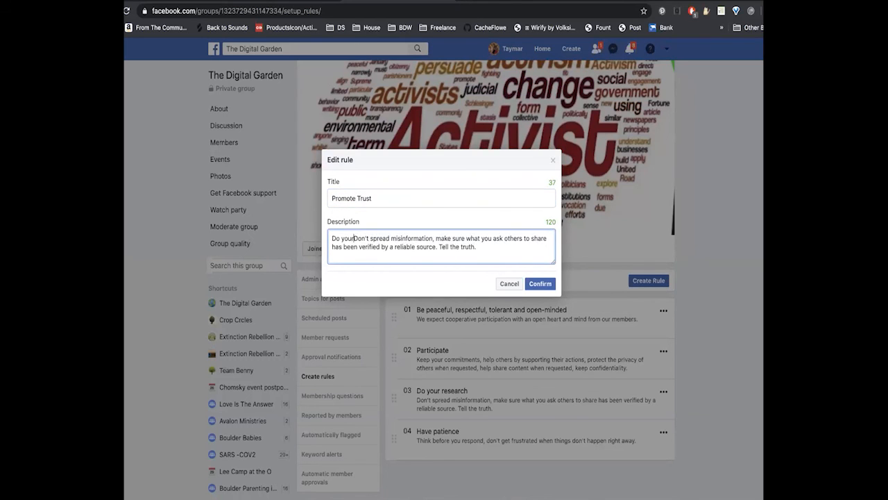
{"action": "type", "text": "."}
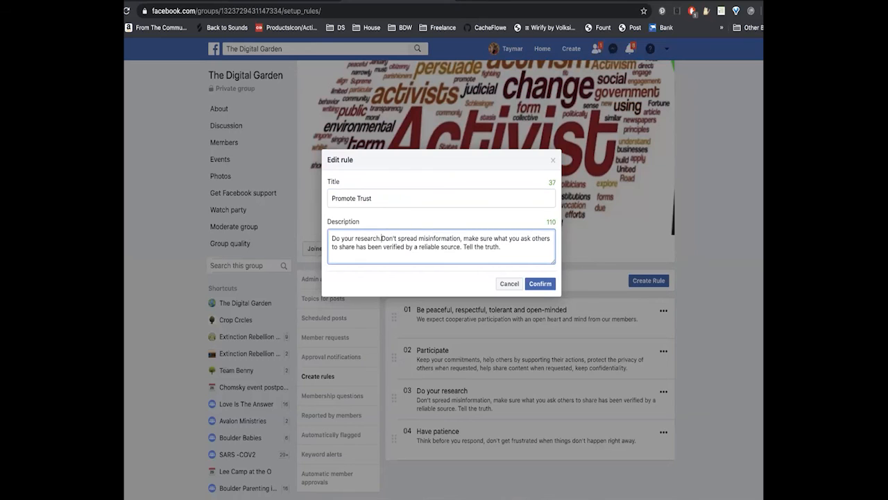
{"action": "left_click", "coordinate": [541, 283]}
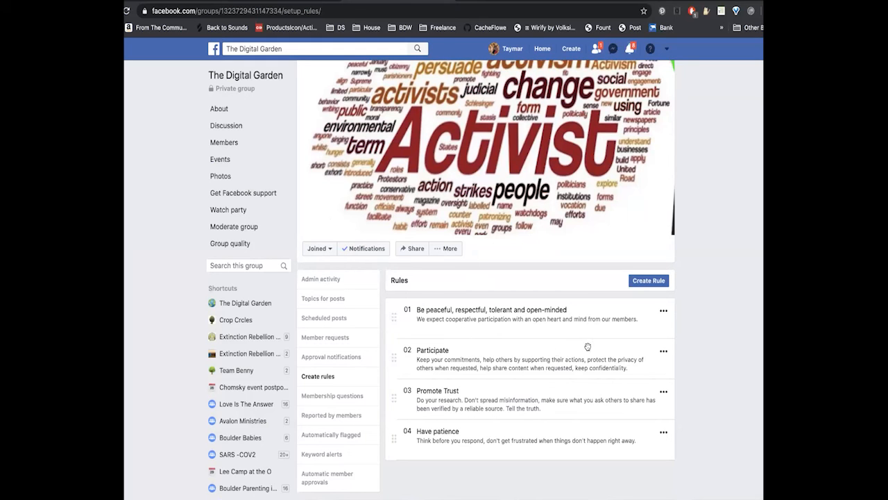
- Open the "Participate" rule for editing
{"action": "left_click", "coordinate": [663, 350]}
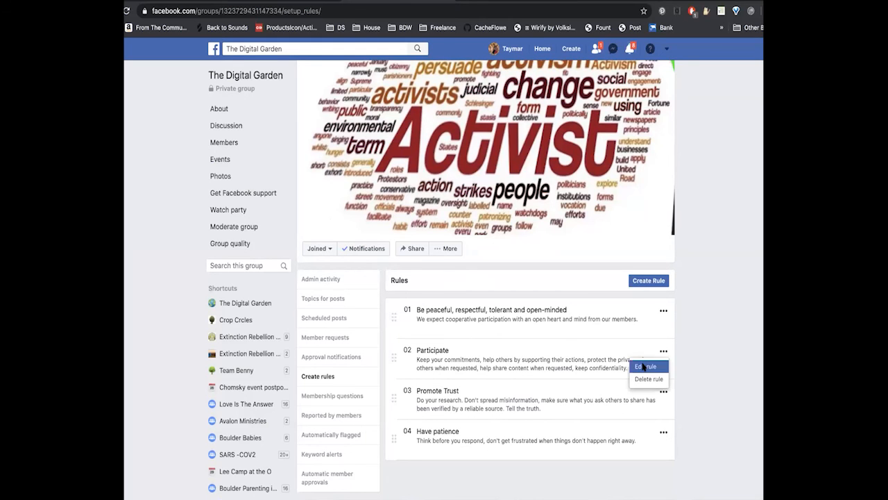
{"action": "left_click", "coordinate": [642, 366]}
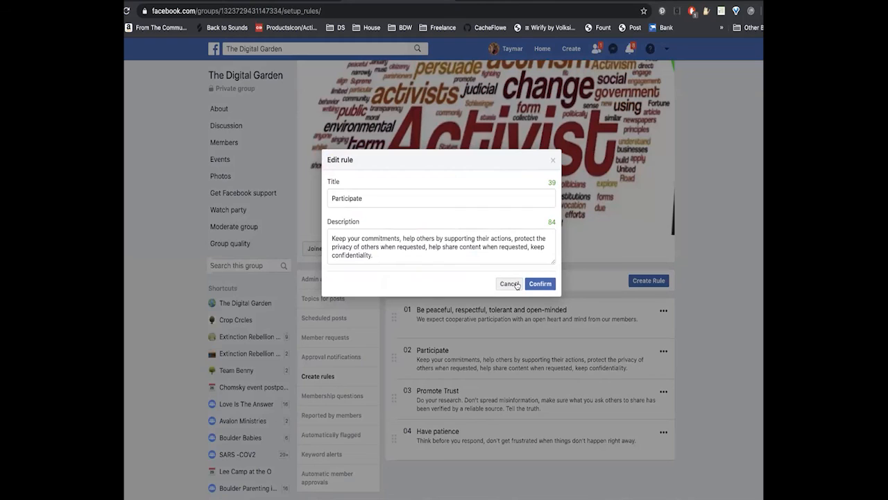